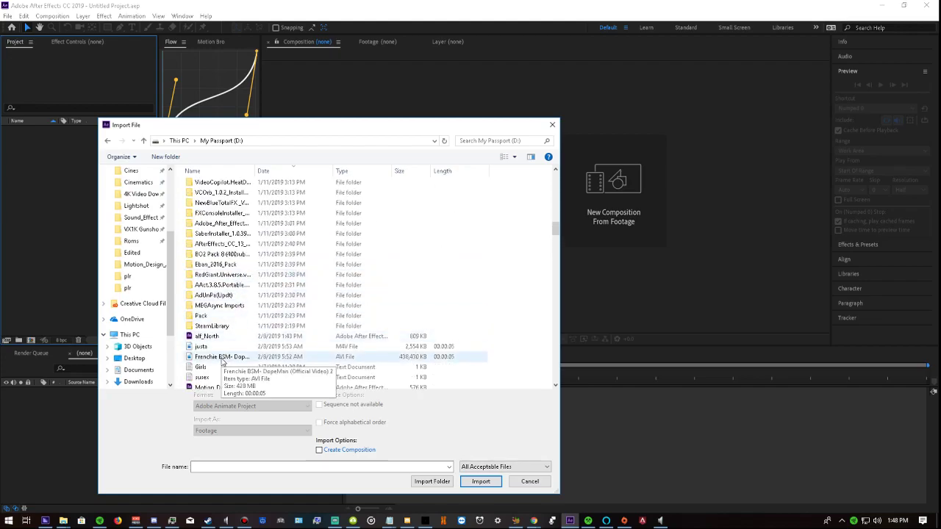
Import the clip "Slay - nuky puky swap qh x2" from the CoD folder on the My Passport (D:) drive
{"action": "scroll", "coordinate": [250, 278], "scroll_direction": "up", "scroll_amount": 5}
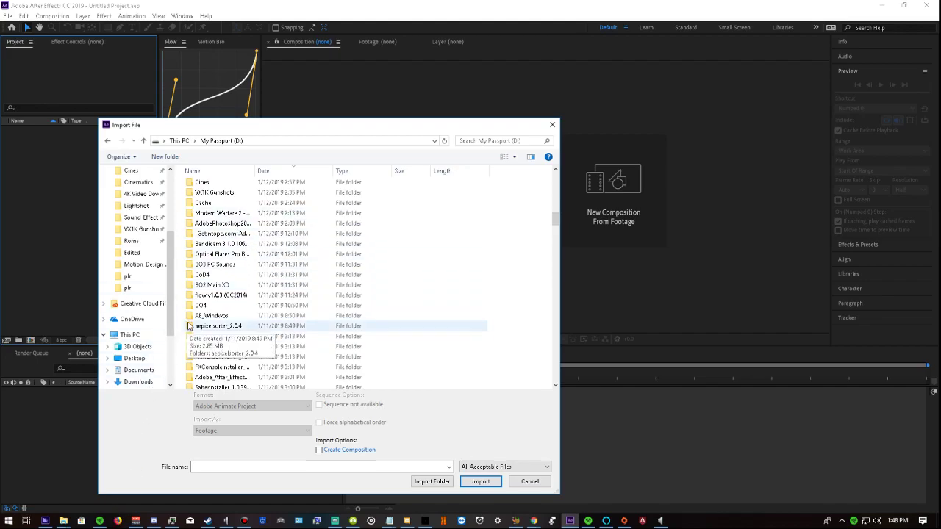
{"action": "scroll", "coordinate": [206, 278], "scroll_direction": "up", "scroll_amount": 8}
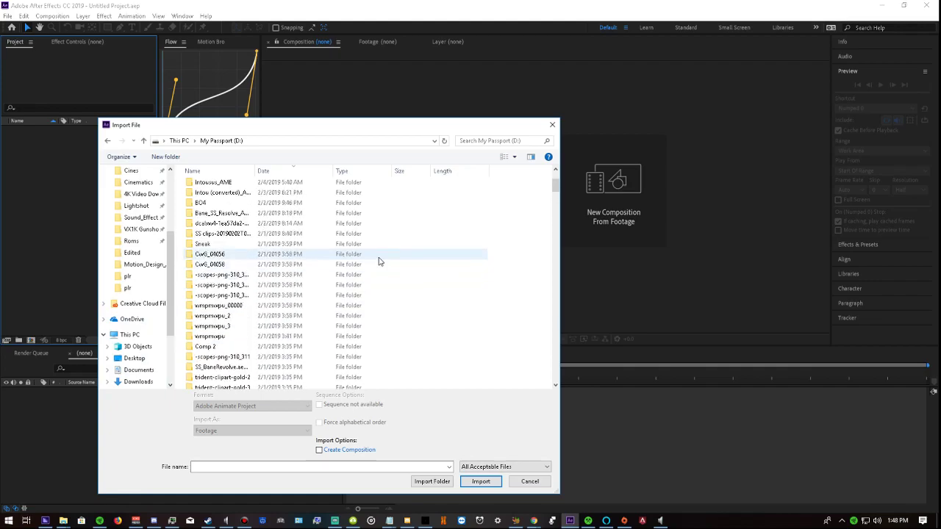
{"action": "scroll", "coordinate": [352, 250], "scroll_direction": "up", "scroll_amount": 3}
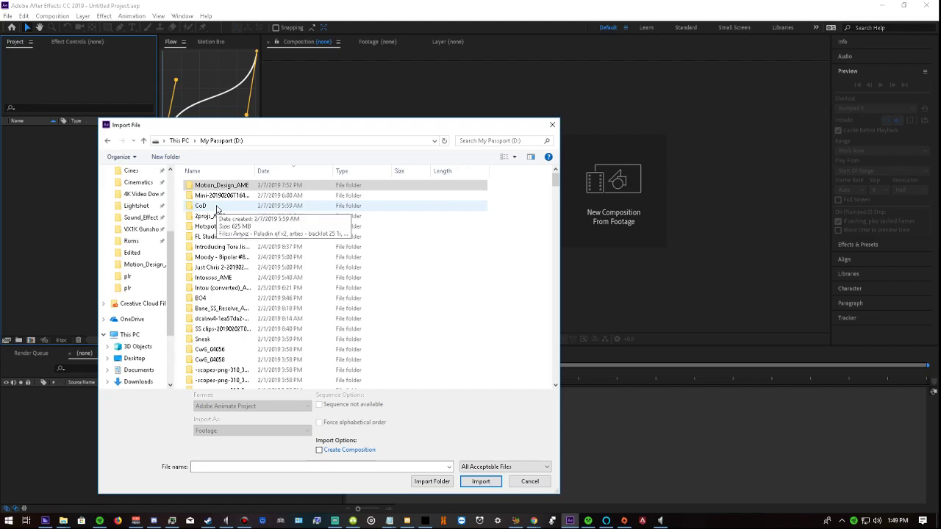
{"action": "scroll", "coordinate": [216, 213], "scroll_direction": "down", "scroll_amount": 5}
{"action": "scroll", "coordinate": [214, 240], "scroll_direction": "up", "scroll_amount": 5}
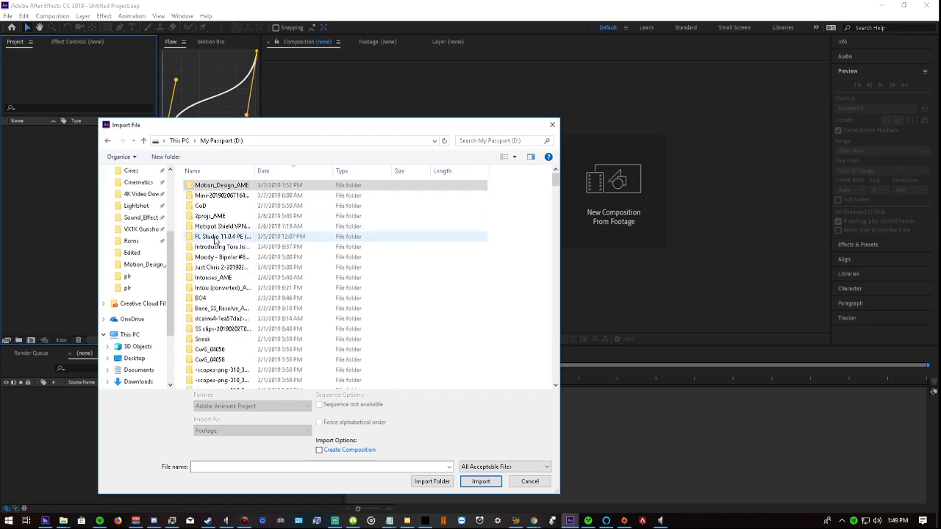
{"action": "double_click", "coordinate": [207, 206]}
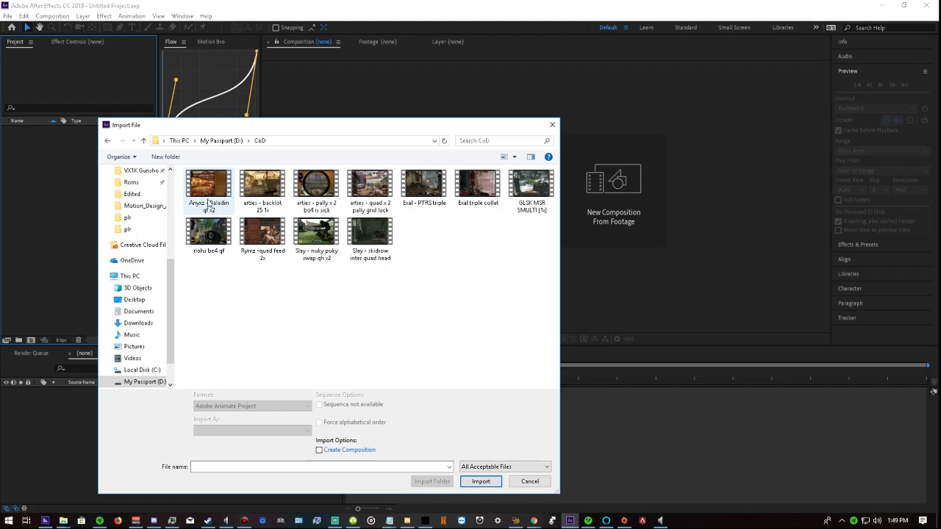
{"action": "left_click", "coordinate": [313, 234]}
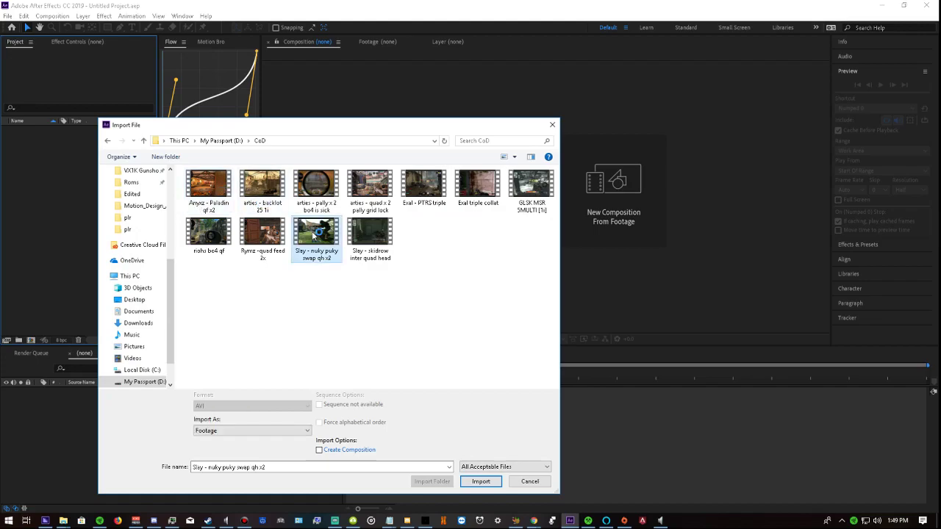
{"action": "double_click", "coordinate": [313, 234]}
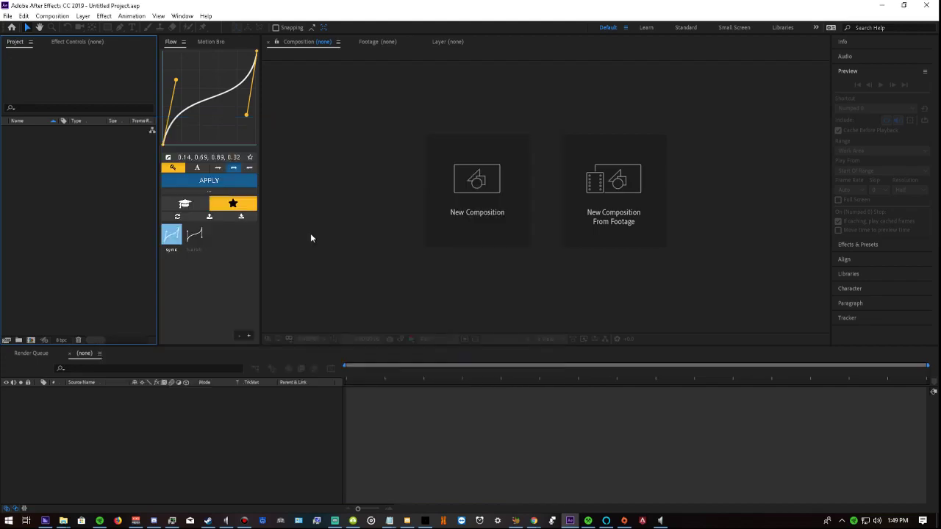
Import the "Frenchie BSM- DopeMan (Official Video)" MP3 from the 4K Video Downloader folder
{"action": "double_click", "coordinate": [71, 175]}
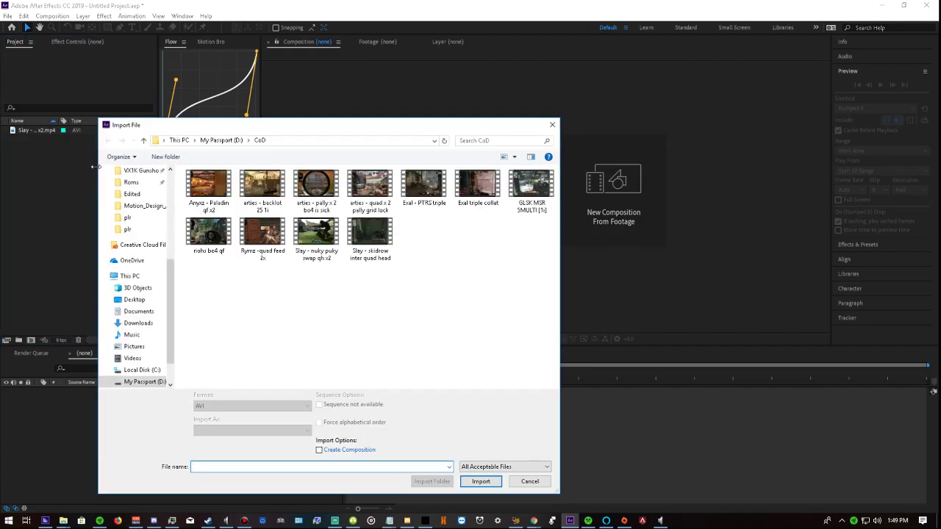
{"action": "left_click", "coordinate": [220, 139]}
{"action": "scroll", "coordinate": [206, 275], "scroll_direction": "up", "scroll_amount": 3}
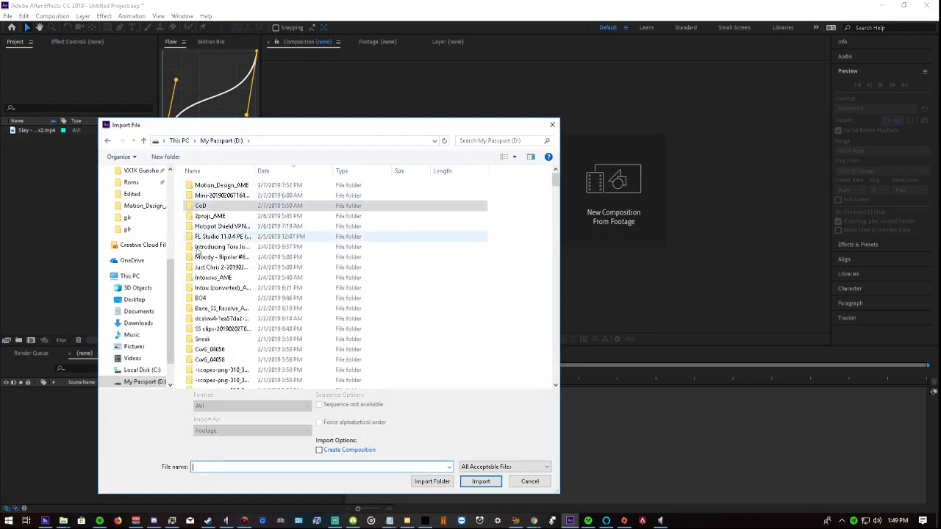
{"action": "scroll", "coordinate": [206, 275], "scroll_direction": "down", "scroll_amount": 3}
{"action": "scroll", "coordinate": [206, 276], "scroll_direction": "down", "scroll_amount": 8}
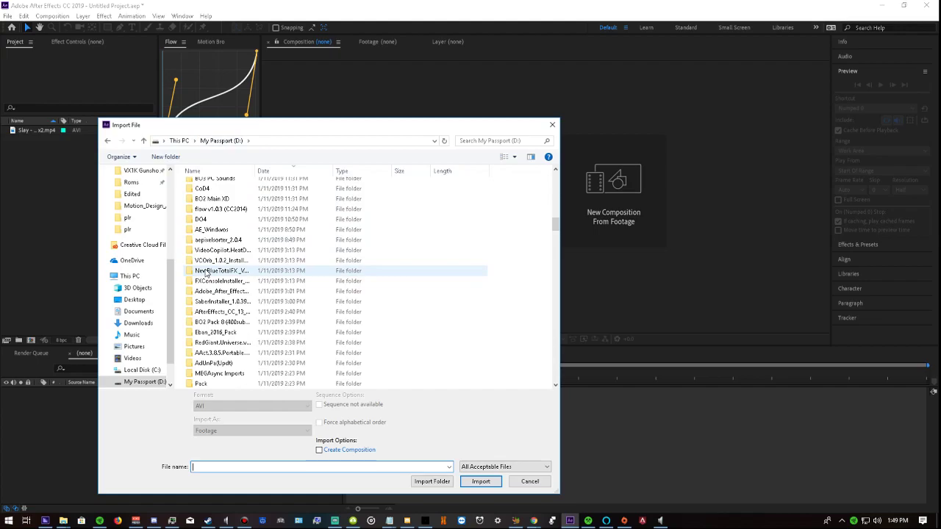
{"action": "scroll", "coordinate": [231, 302], "scroll_direction": "down", "scroll_amount": 10}
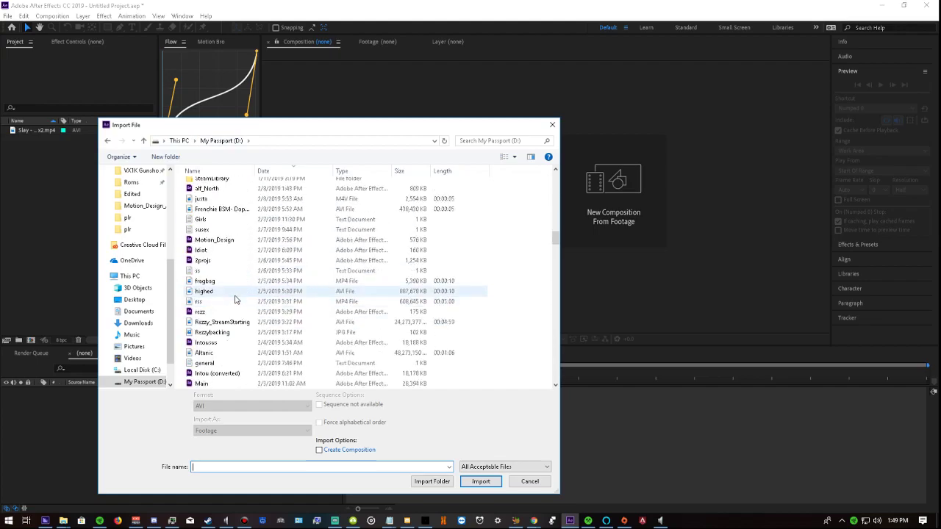
{"action": "scroll", "coordinate": [233, 296], "scroll_direction": "up", "scroll_amount": 4}
{"action": "scroll", "coordinate": [133, 272], "scroll_direction": "up", "scroll_amount": 4}
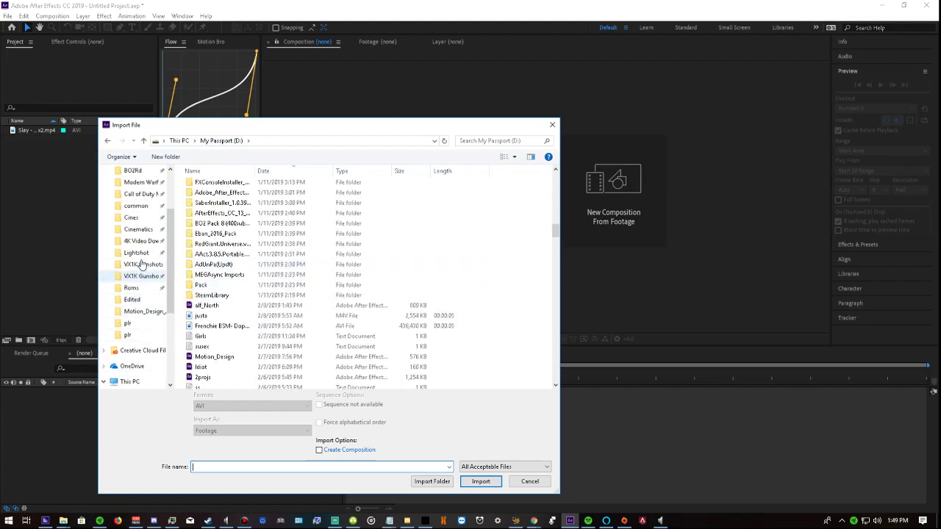
{"action": "left_click", "coordinate": [129, 266]}
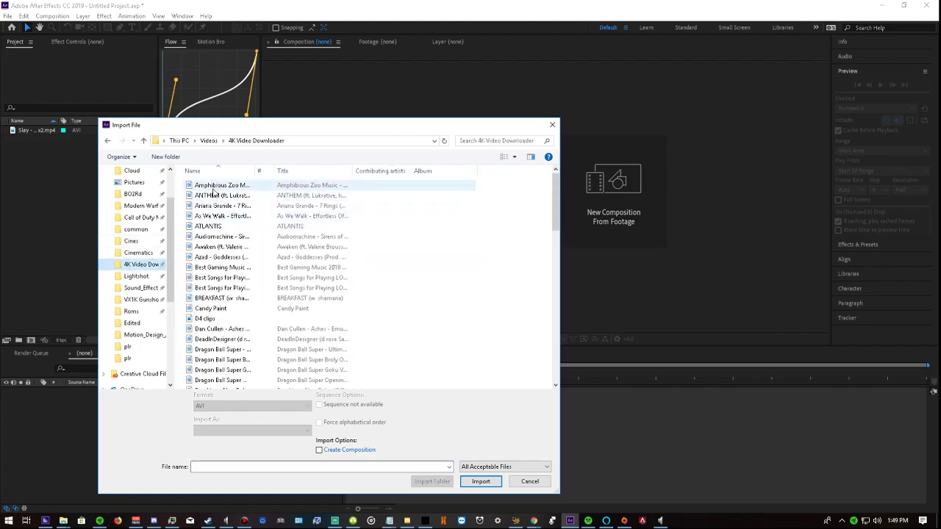
{"action": "scroll", "coordinate": [208, 213], "scroll_direction": "down", "scroll_amount": 7}
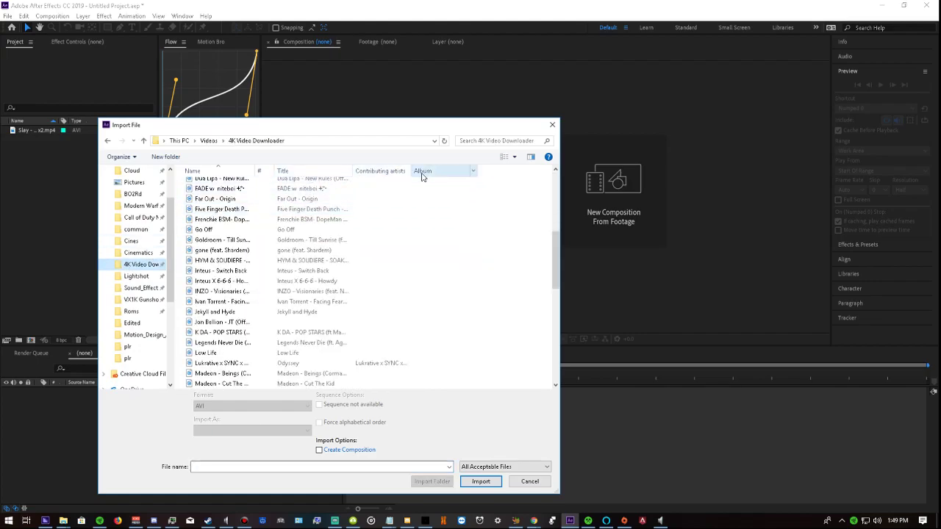
{"action": "scroll", "coordinate": [304, 252], "scroll_direction": "down", "scroll_amount": 6}
{"action": "scroll", "coordinate": [300, 252], "scroll_direction": "up", "scroll_amount": 5}
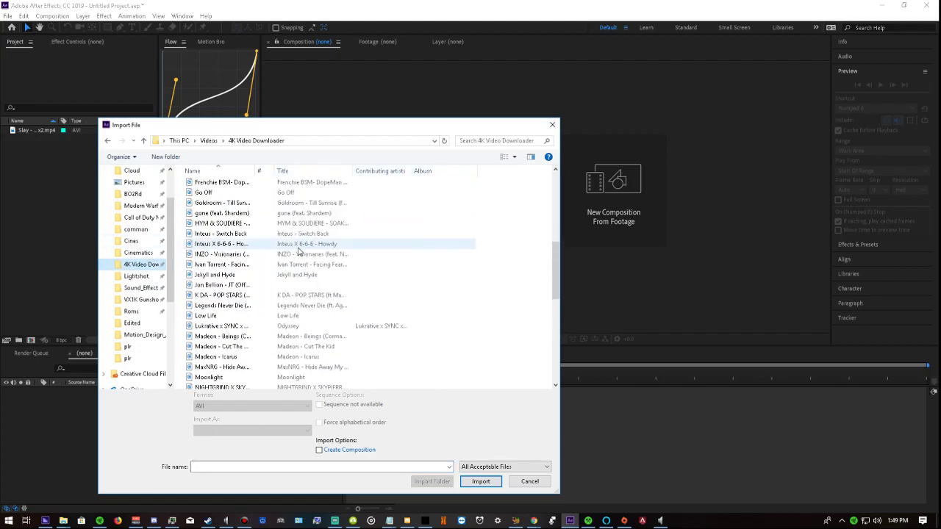
{"action": "scroll", "coordinate": [285, 254], "scroll_direction": "up", "scroll_amount": 1}
{"action": "double_click", "coordinate": [265, 212]}
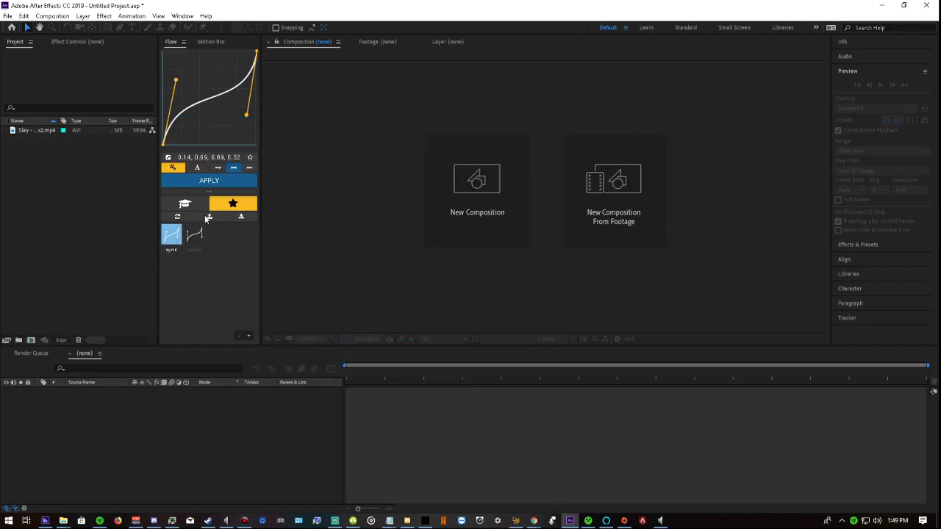
Create a new composition from the imported Frenchie BSM- DopeMan MP3
{"action": "right_click", "coordinate": [42, 133]}
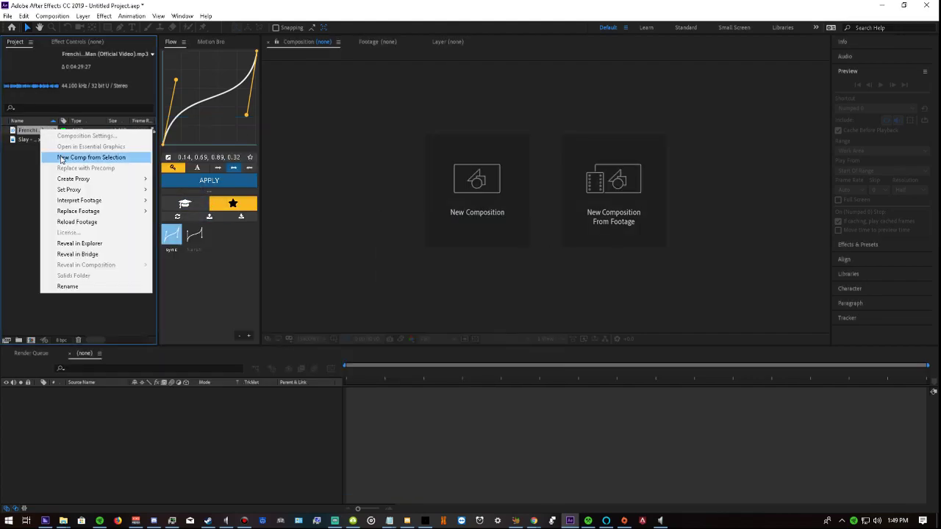
{"action": "left_click", "coordinate": [62, 158]}
{"action": "left_click", "coordinate": [400, 412]}
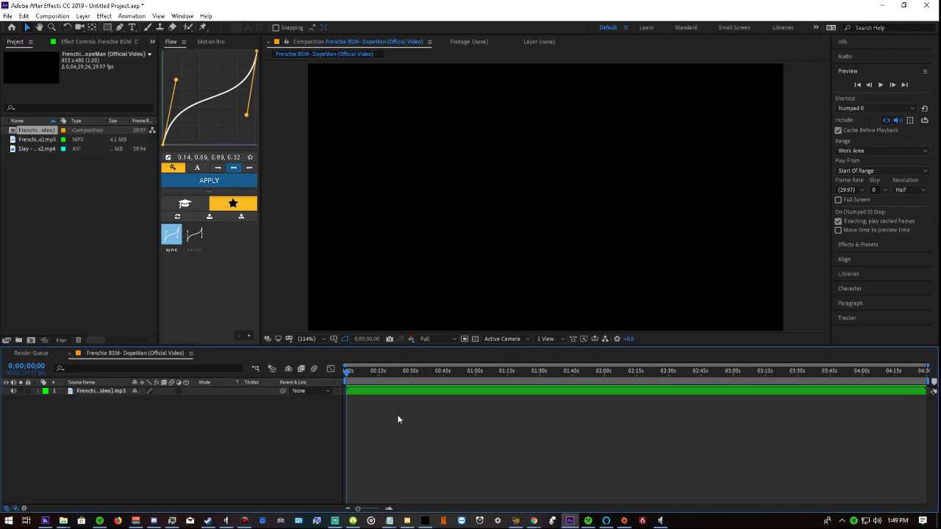
Save the project as Tutorial
{"action": "key", "text": "ctrl+s"}
{"action": "type", "text": "Tutorial"}
{"action": "key", "text": "Return"}
Reveal the audio waveform of the MP3 layer in the timeline
{"action": "key", "text": "l"}
{"action": "key", "text": "l"}
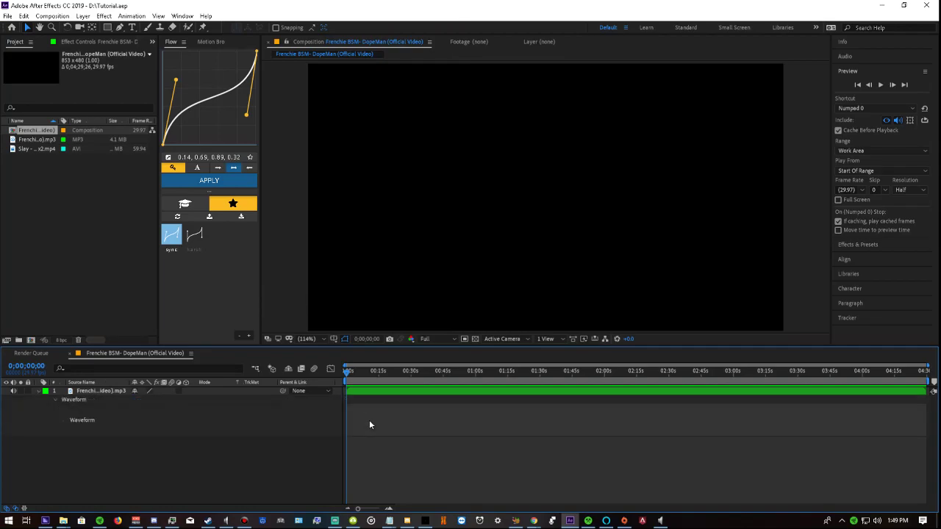
{"action": "key", "text": "equal"}
{"action": "key", "text": "equal"}
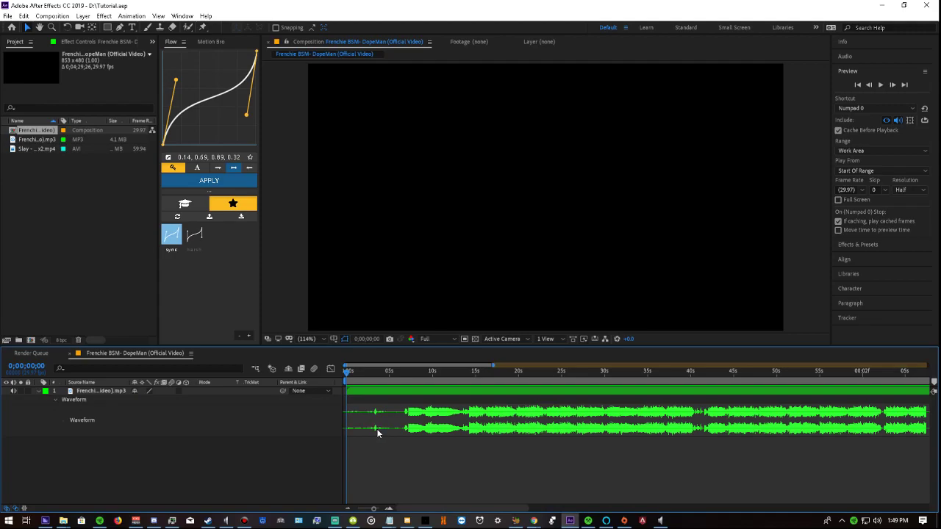
Preview the song from about three seconds in and place the playhead at 0;00;13;18, just before the waveform gets louder
{"action": "left_click", "coordinate": [375, 372]}
{"action": "key", "text": "equal"}
{"action": "key", "text": "equal"}
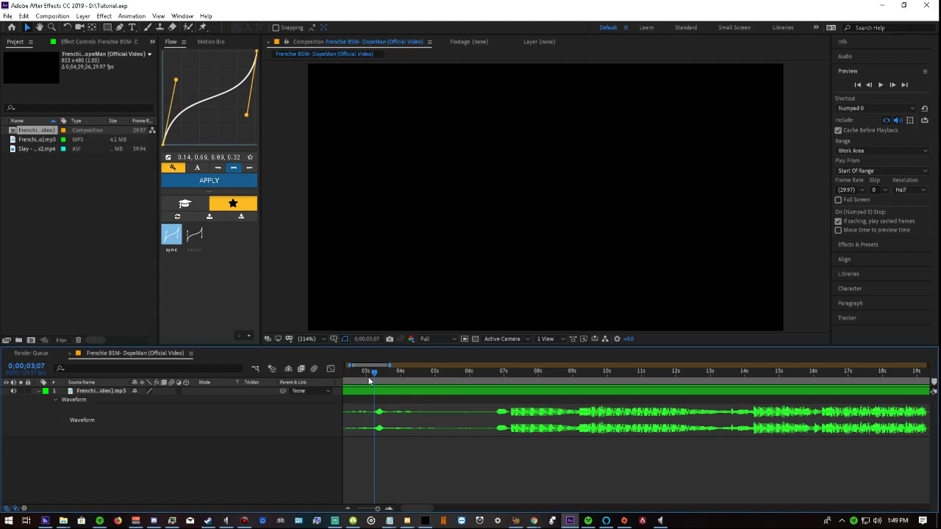
{"action": "key", "text": "space"}
{"action": "left_click_drag", "start_coordinate": [717, 376], "coordinate": [731, 376]}
{"action": "scroll", "coordinate": [684, 434], "scroll_direction": "right", "scroll_amount": 3}
{"action": "scroll", "coordinate": [684, 435], "scroll_direction": "right", "scroll_amount": 3}
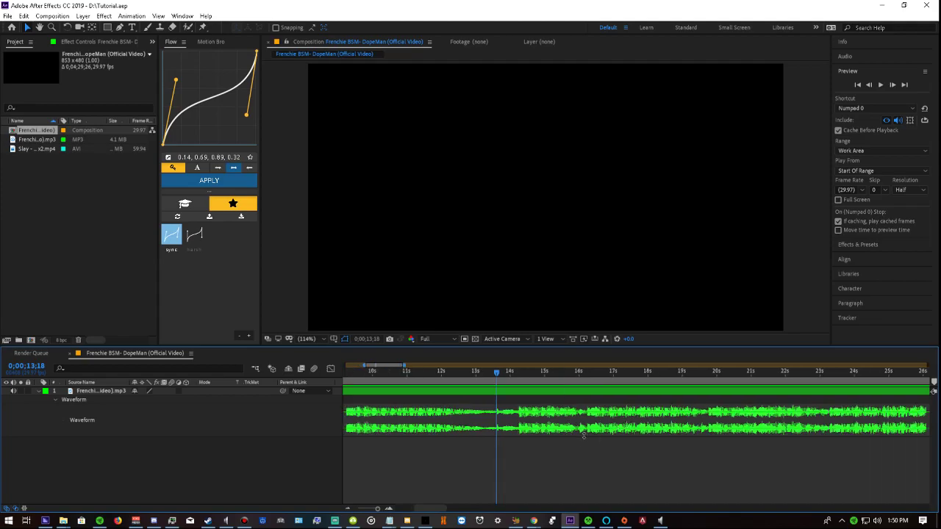
{"action": "scroll", "coordinate": [554, 446], "scroll_direction": "up", "scroll_amount": 1}
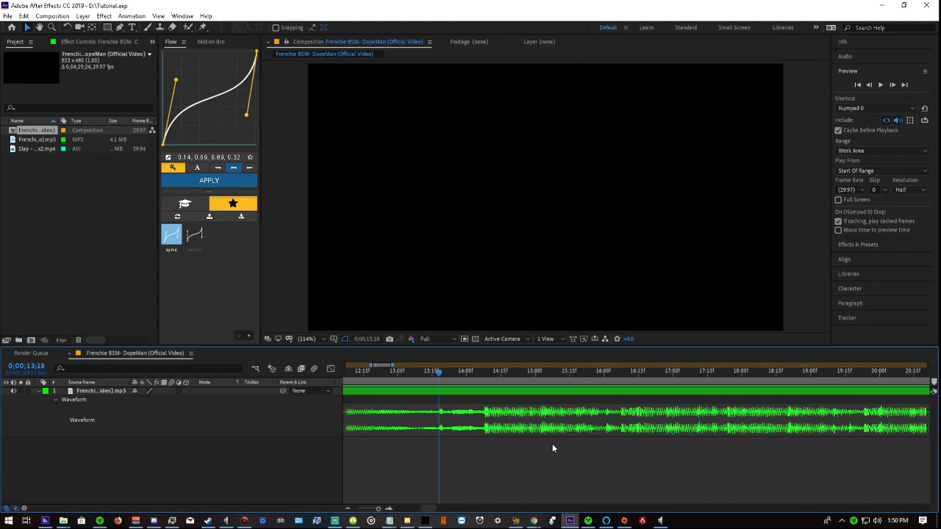
Open the Slay gameplay clip in the Footage viewer and set its In point to 0;00;07;29
{"action": "double_click", "coordinate": [22, 150]}
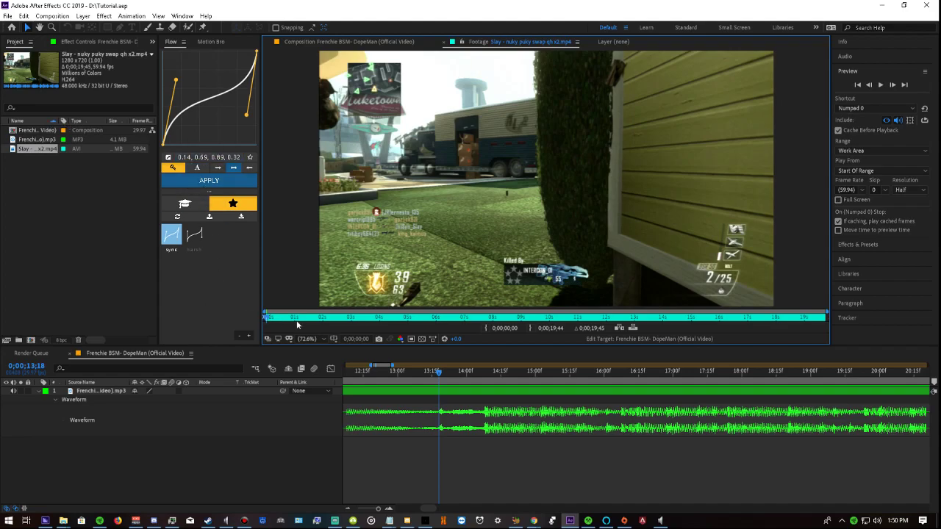
{"action": "key", "text": "space"}
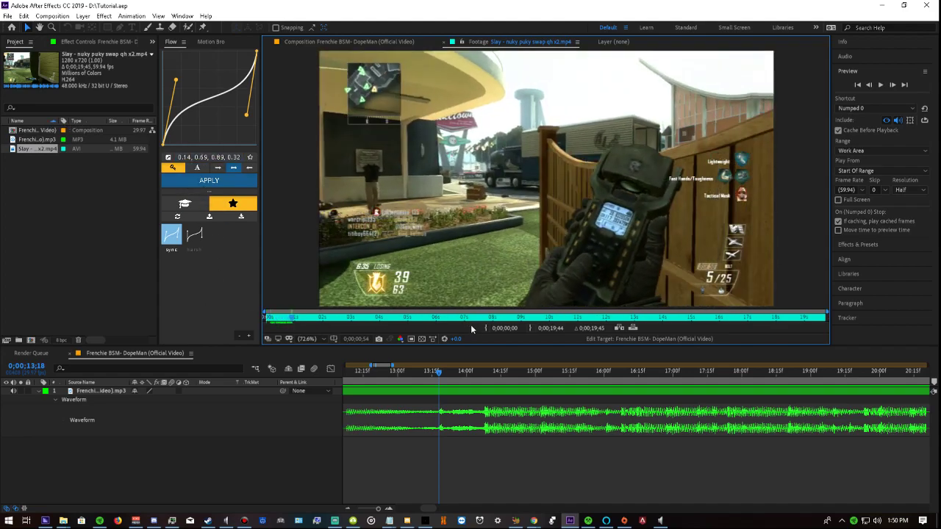
{"action": "left_click", "coordinate": [477, 328]}
{"action": "left_click_drag", "start_coordinate": [292, 318], "coordinate": [481, 281]}
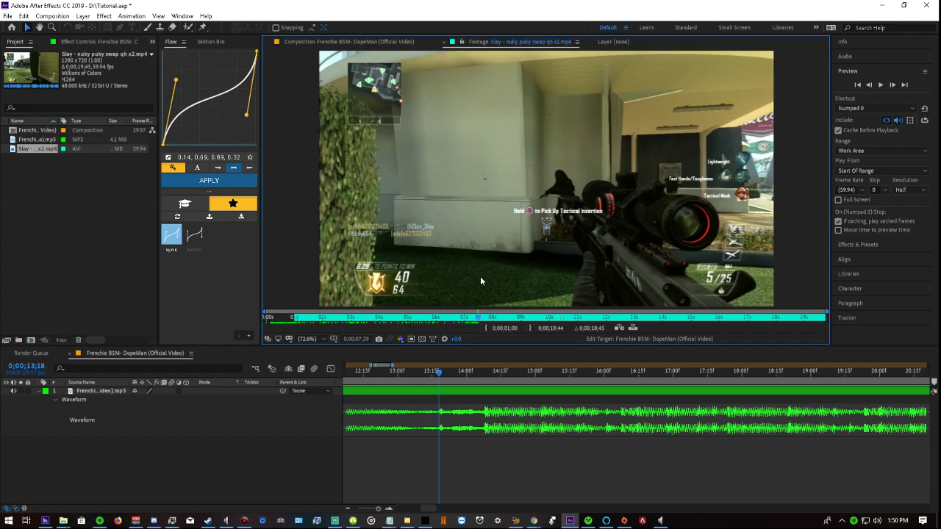
{"action": "left_click", "coordinate": [487, 328]}
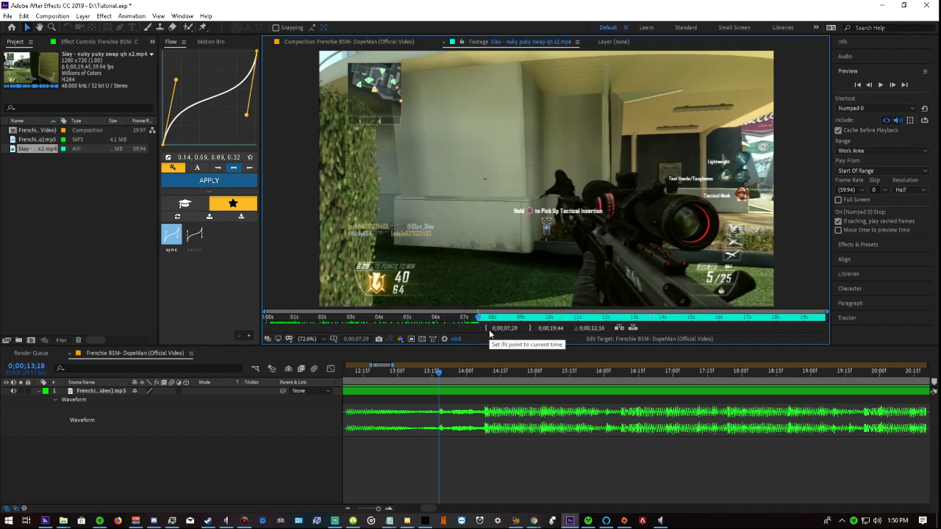
Set the gameplay clip's Out point to 0;00;14;58 and save the project
{"action": "left_click_drag", "start_coordinate": [483, 320], "coordinate": [690, 302]}
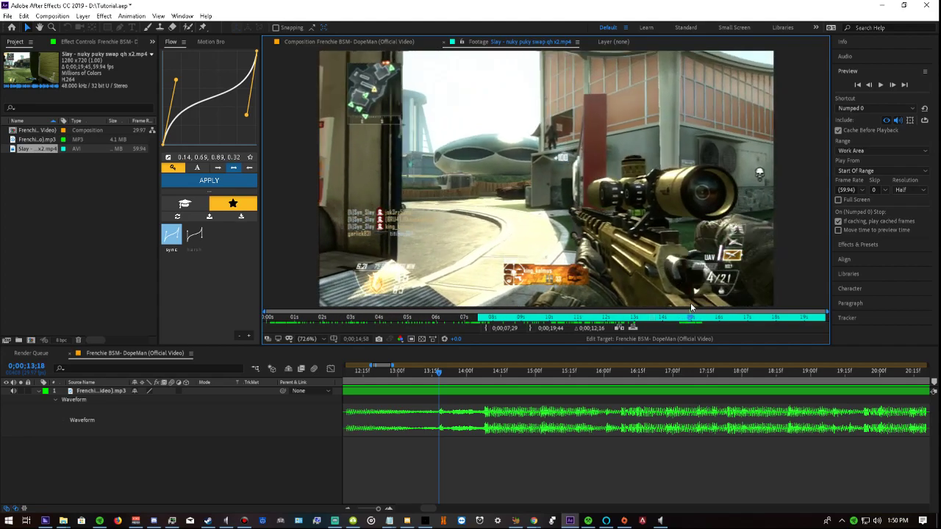
{"action": "key", "text": "alt+]"}
{"action": "key", "text": "ctrl+s"}
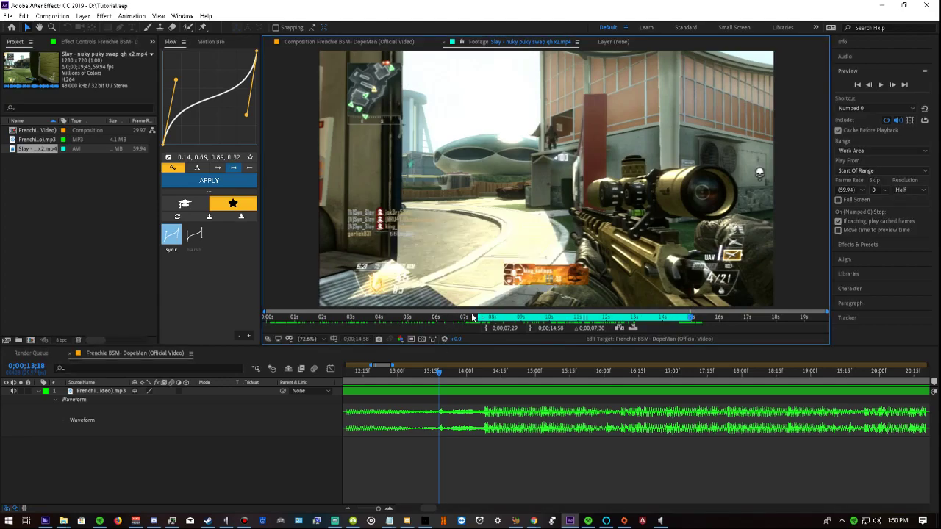
Check the start and end of the trimmed clip and add it below the music layer, starting at 0;00;13;18
{"action": "key", "text": "i"}
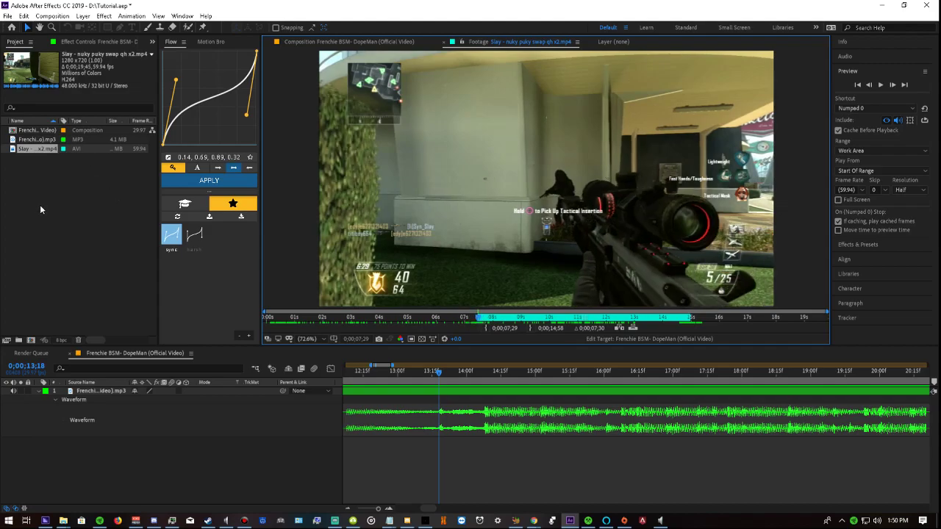
{"action": "left_click_drag", "start_coordinate": [673, 317], "coordinate": [687, 320]}
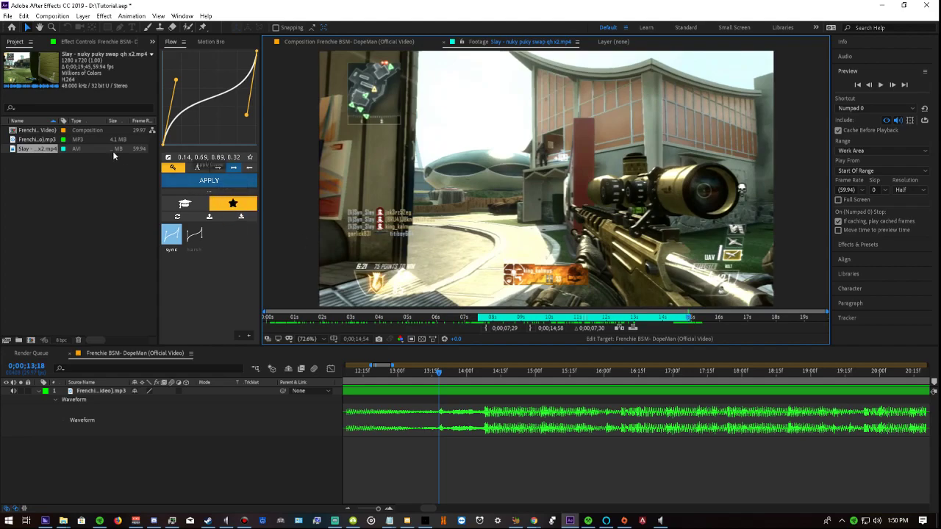
{"action": "left_click_drag", "start_coordinate": [39, 153], "coordinate": [442, 431]}
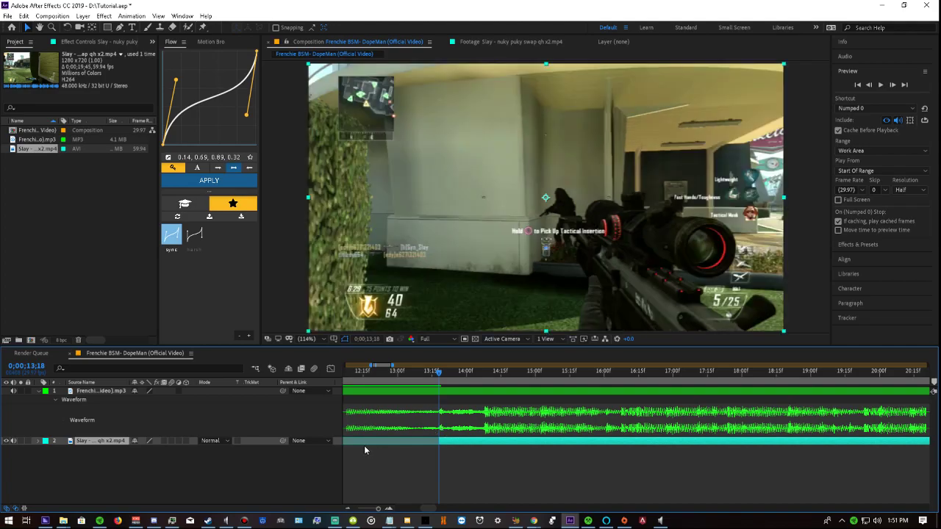
Set the composition height to 1080 px with the aspect ratio locked
{"action": "key", "text": "ctrl+k"}
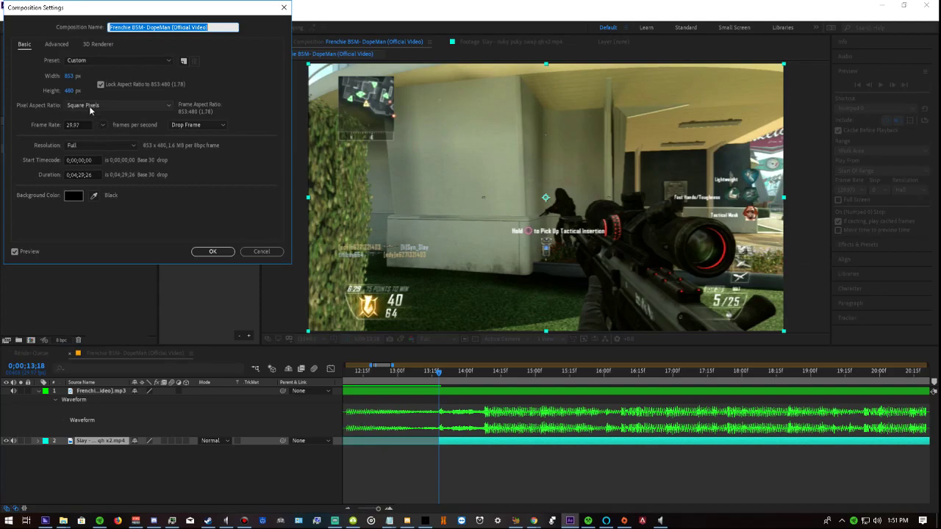
{"action": "left_click", "coordinate": [72, 90]}
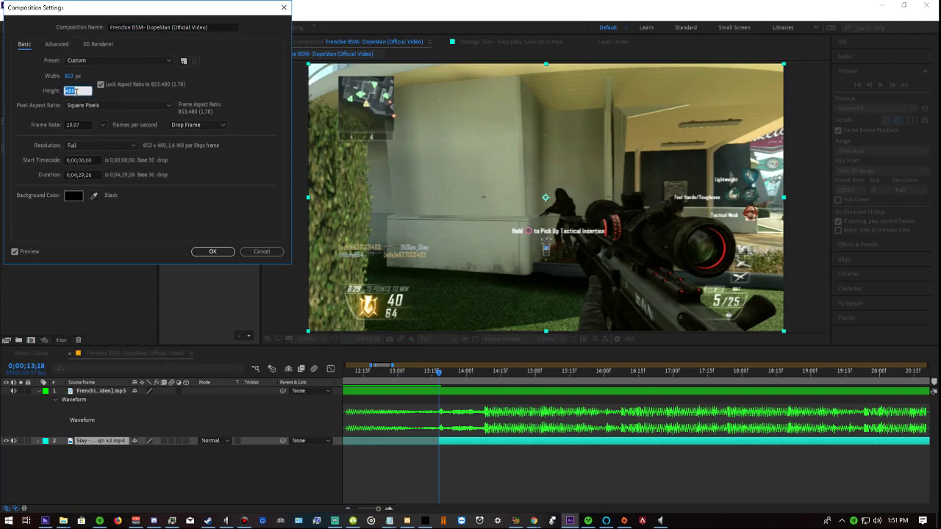
{"action": "type", "text": "1080"}
{"action": "key", "text": "Return"}
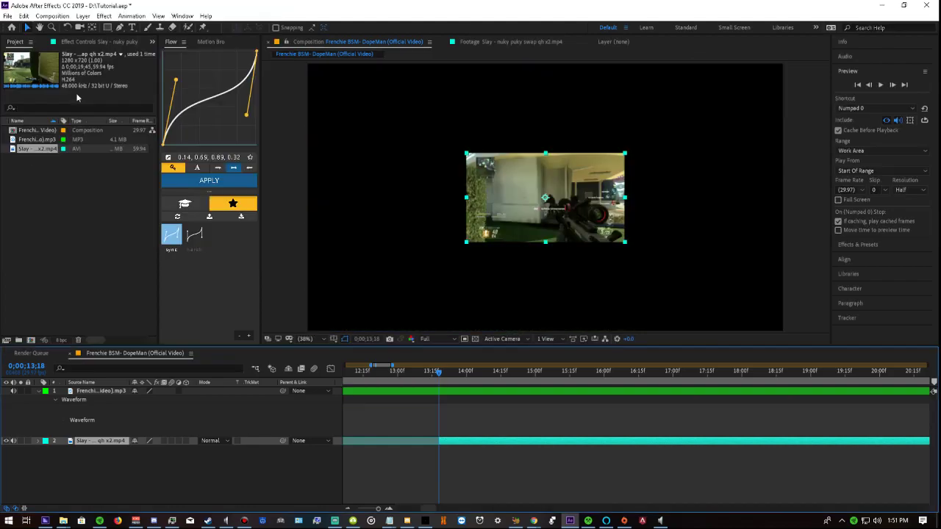
Fit the gameplay clip to the composition frame and apply the 2k(30) preset to the composition
{"action": "key", "text": "ctrl+alt+f"}
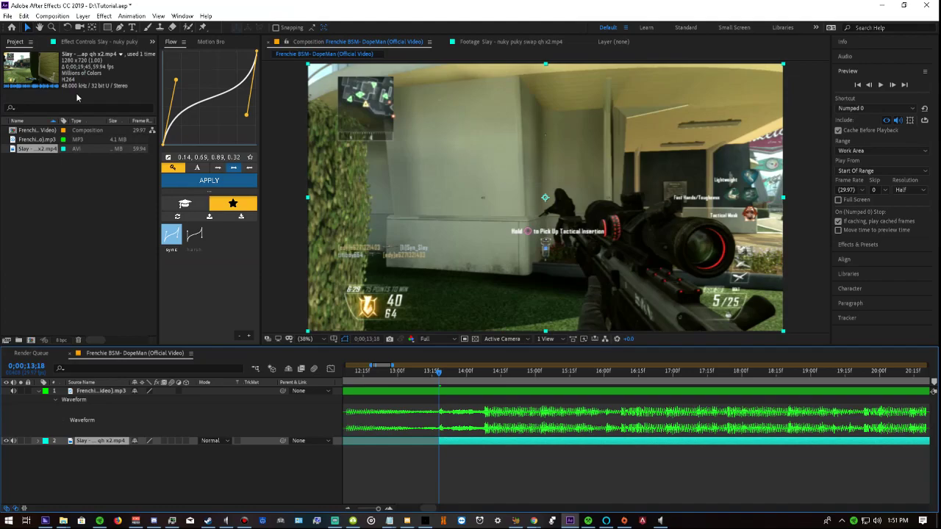
{"action": "key", "text": "ctrl+k"}
{"action": "key", "text": "Tab"}
{"action": "type", "text": "2560"}
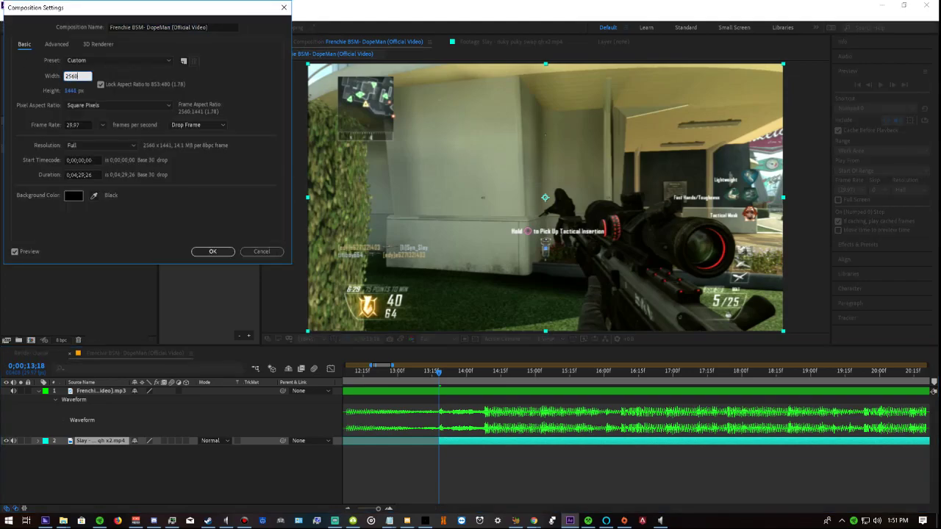
{"action": "left_click", "coordinate": [108, 61]}
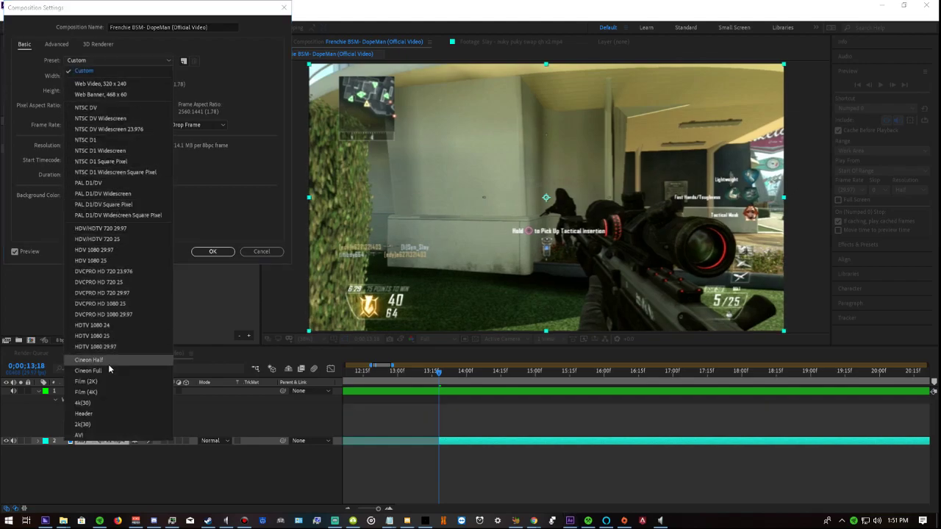
{"action": "left_click", "coordinate": [100, 424]}
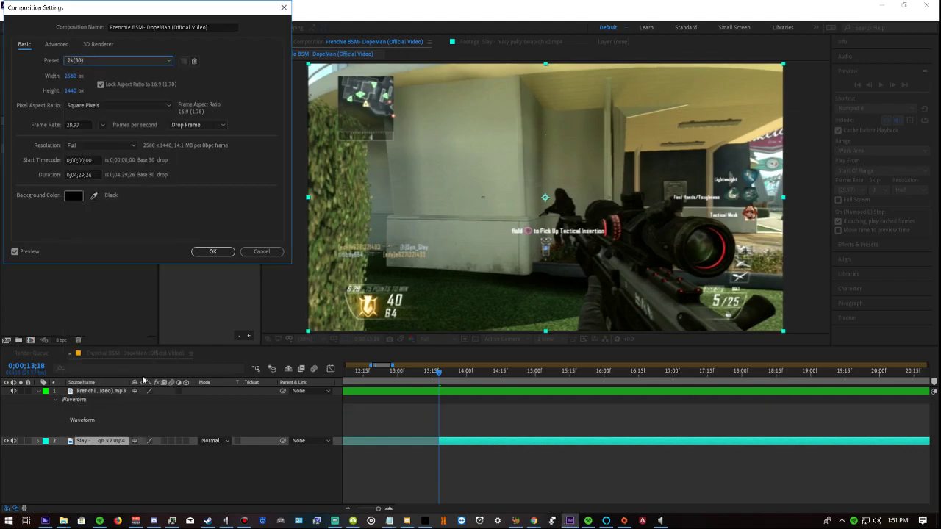
{"action": "left_click", "coordinate": [224, 254]}
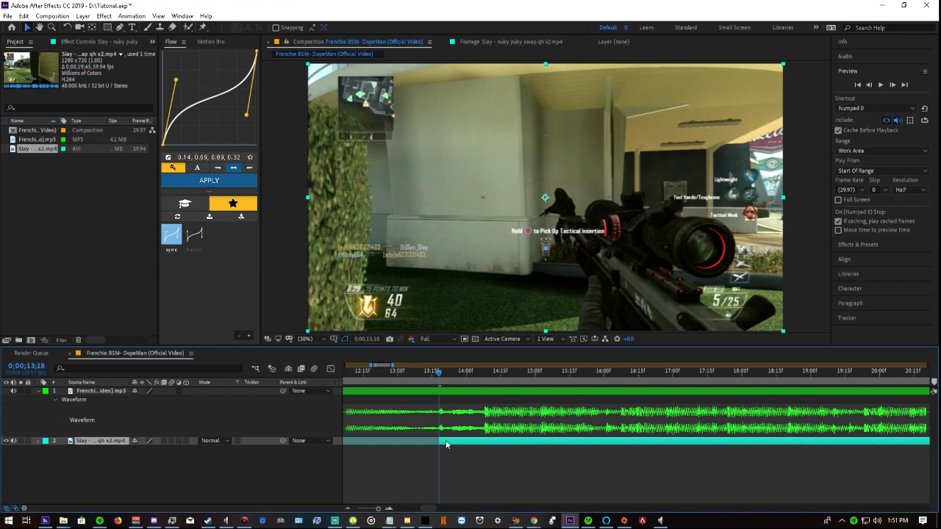
Enable time remapping on the gameplay clip, mute its audio and add a Time Remap keyframe at 0;00;13;18
{"action": "key", "text": "ctrl+alt+t"}
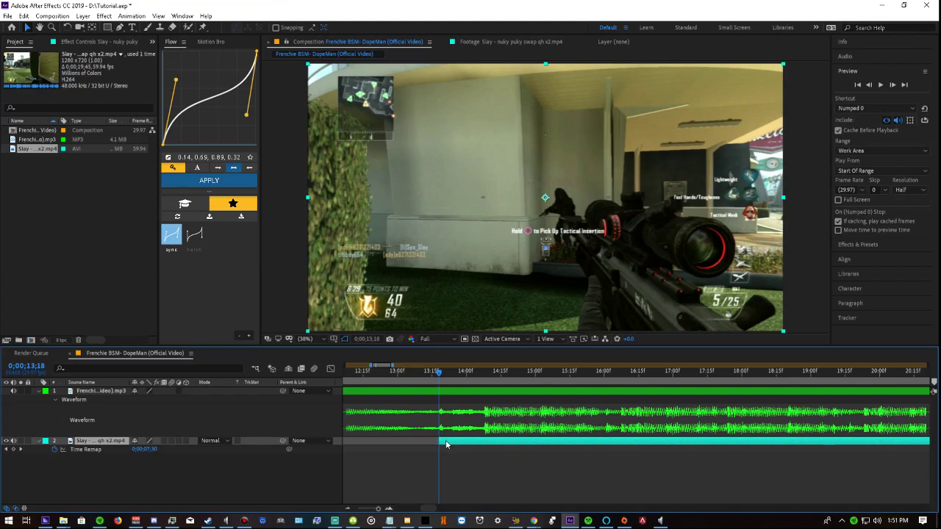
{"action": "left_click", "coordinate": [13, 441]}
{"action": "left_click", "coordinate": [13, 449]}
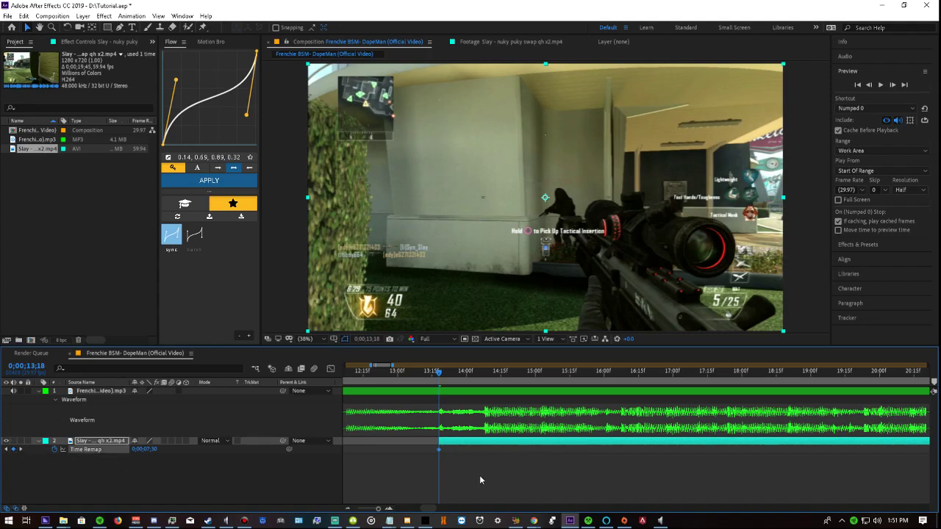
Delete the clip's automatic first and last Time Remap keyframes, keeping the one at 0;00;13;18
{"action": "key", "text": "semicolon"}
{"action": "left_click_drag", "start_coordinate": [542, 458], "coordinate": [588, 437]}
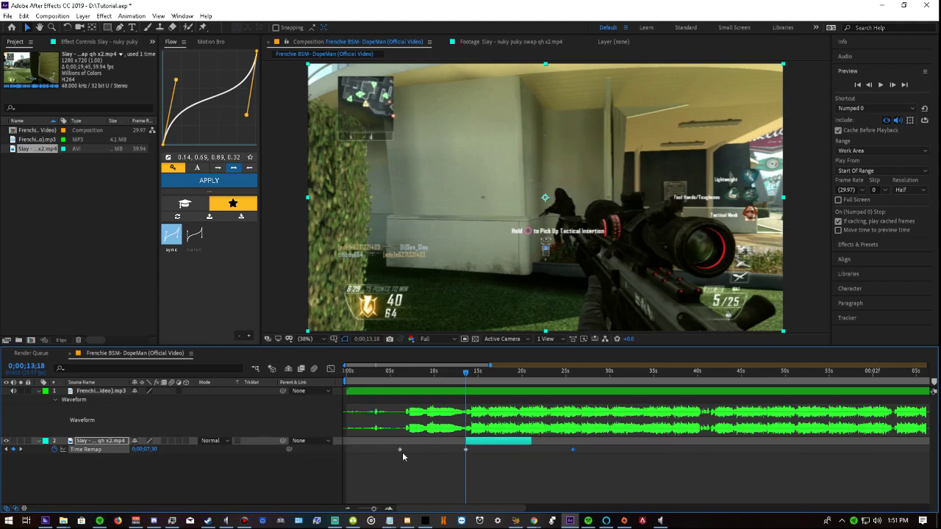
{"action": "left_click_drag", "start_coordinate": [416, 436], "coordinate": [381, 461]}
{"action": "key", "text": "Delete"}
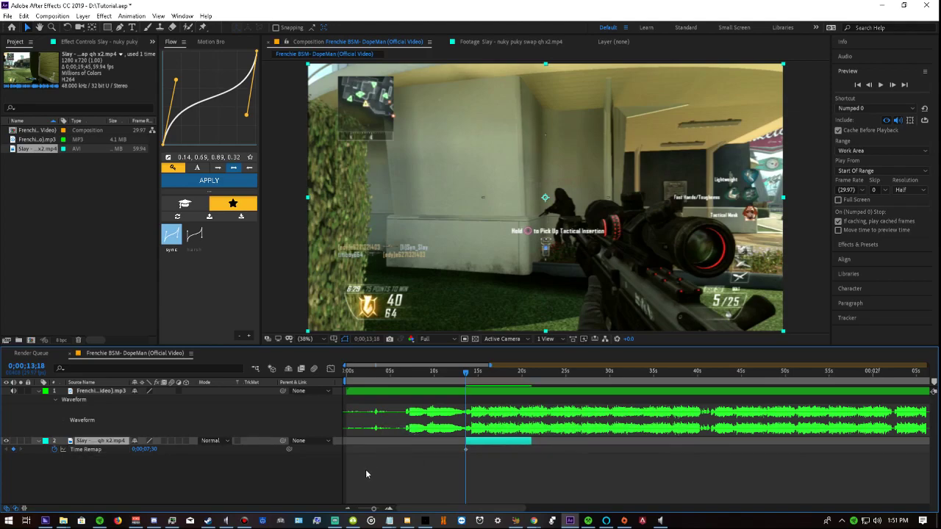
{"action": "key", "text": "equal"}
{"action": "key", "text": "equal"}
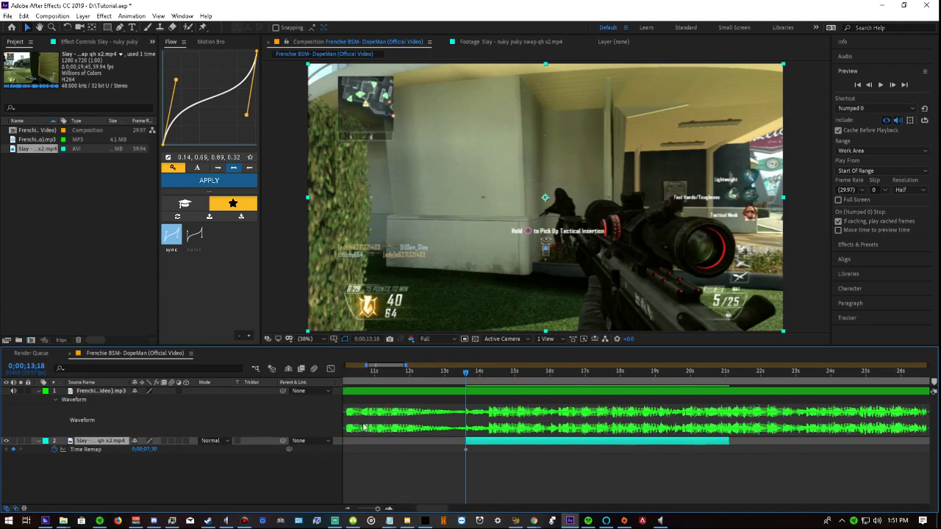
{"action": "key", "text": "equal"}
Extend the start of the gameplay clip earlier and trim it back to 0;00;13;18
{"action": "left_click_drag", "start_coordinate": [493, 380], "coordinate": [441, 379]}
{"action": "left_click_drag", "start_coordinate": [439, 444], "coordinate": [435, 442]}
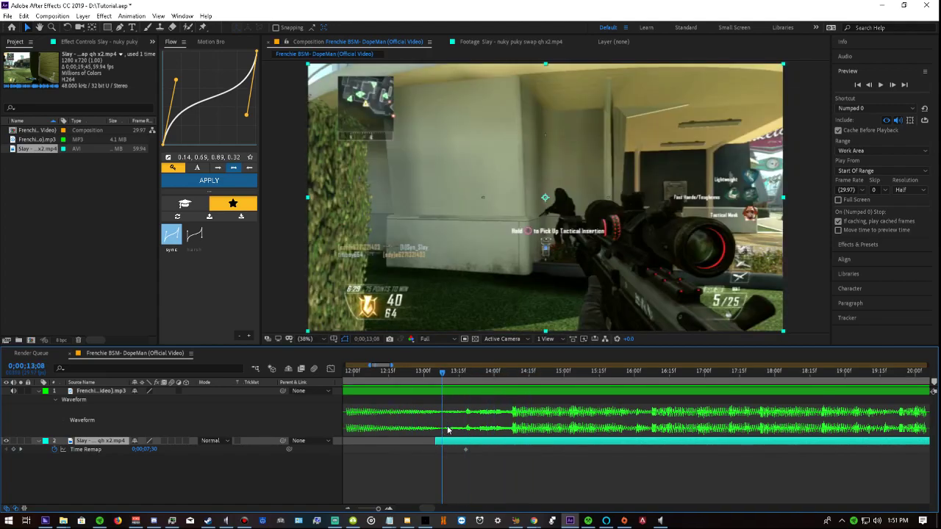
{"action": "mouse_move", "coordinate": [452, 375]}
{"action": "left_mouse_down"}
{"action": "mouse_move", "coordinate": [474, 375]}
{"action": "mouse_move", "coordinate": [446, 377]}
{"action": "mouse_move", "coordinate": [465, 376]}
{"action": "left_mouse_up"}
{"action": "key", "text": "alt+bracketleft"}
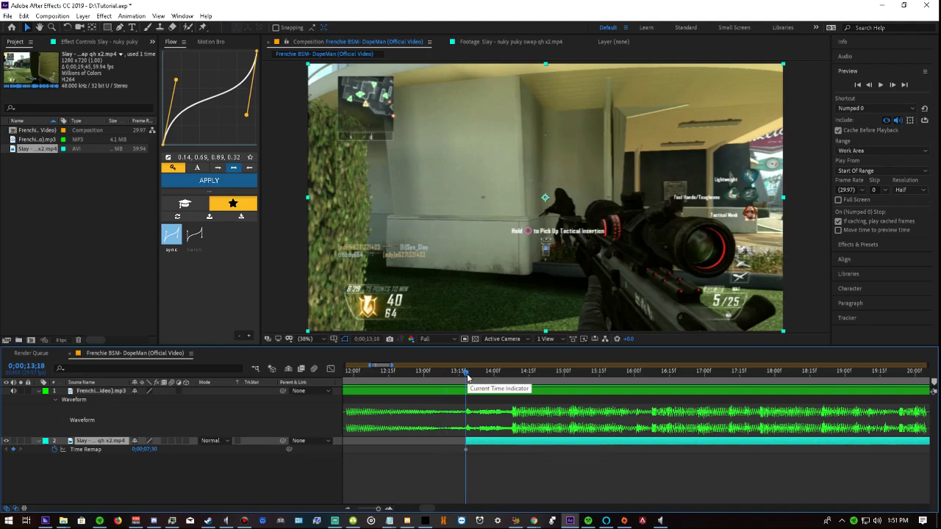
Select the gameplay clip and move the current time to the music's drop at 0;00;14;08
{"action": "left_click", "coordinate": [499, 454]}
{"action": "left_click", "coordinate": [505, 376]}
{"action": "left_click_drag", "start_coordinate": [505, 377], "coordinate": [512, 376]}
{"action": "left_click", "coordinate": [519, 440]}
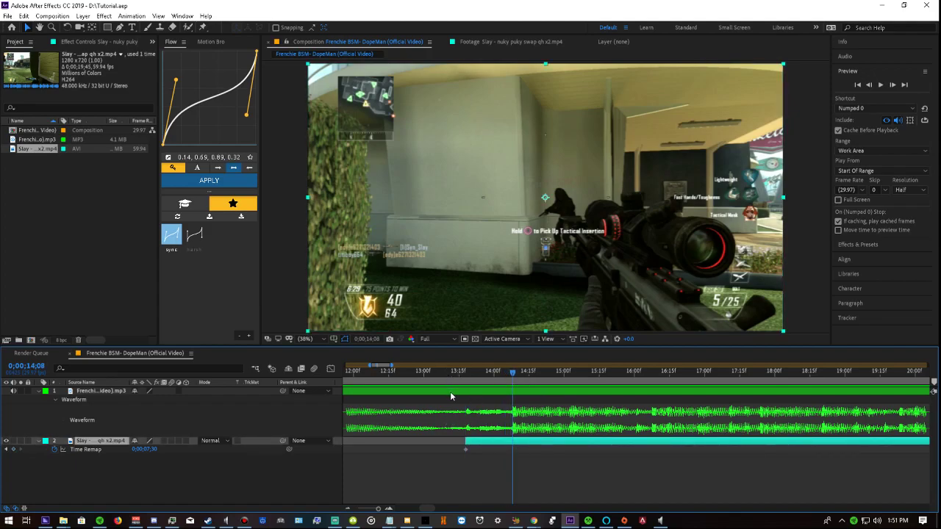
{"action": "left_click", "coordinate": [140, 449]}
{"action": "key", "text": "j"}
{"action": "left_click_drag", "start_coordinate": [503, 372], "coordinate": [513, 375]}
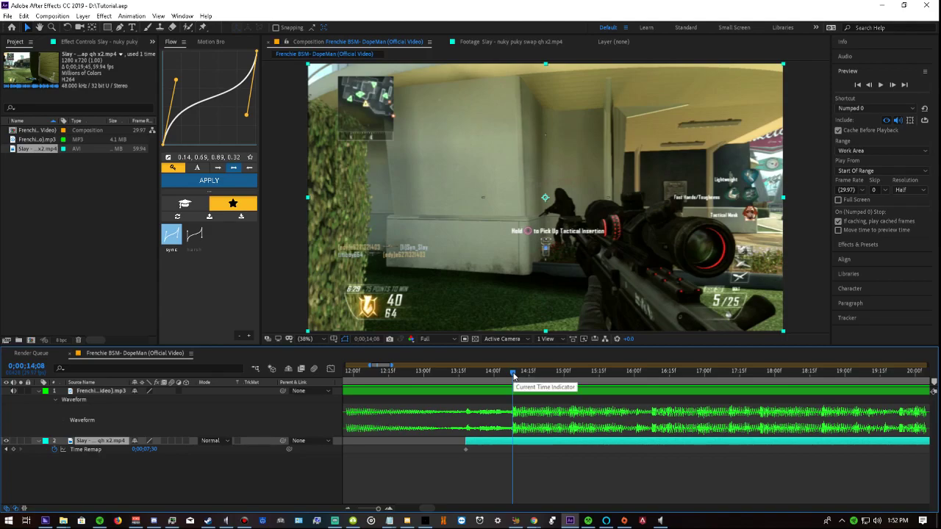
Rename the composition to DopeMan_BF and save the project
{"action": "key", "text": "ctrl+k"}
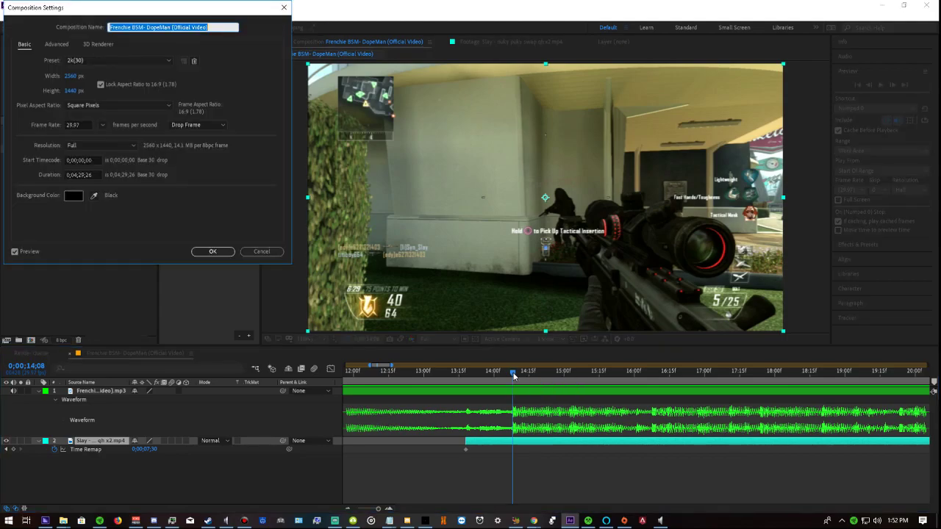
{"action": "type", "text": "Dope"}
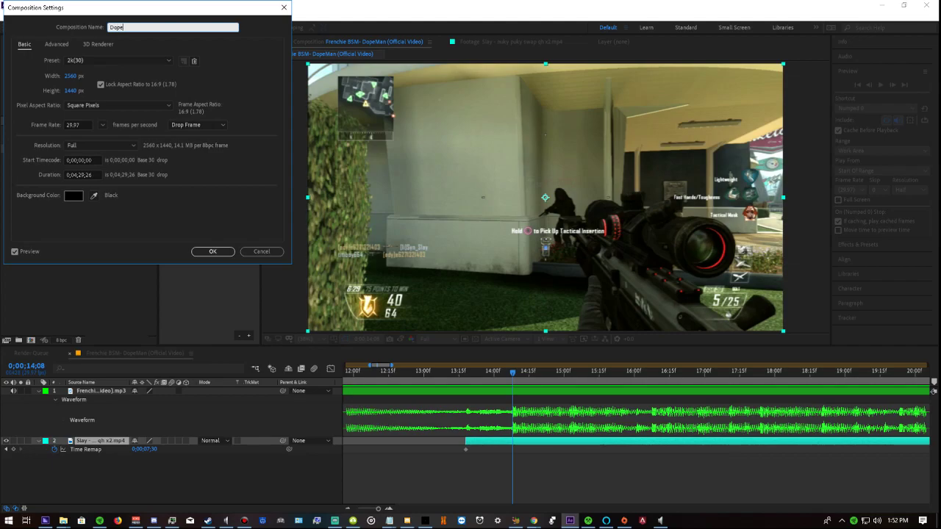
{"action": "type", "text": "Man_8F"}
{"action": "key", "text": "Return"}
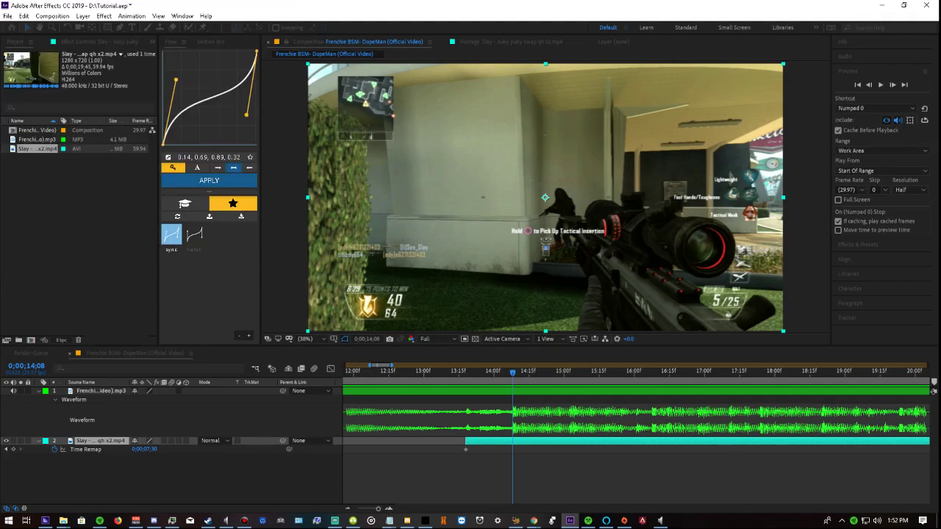
{"action": "key", "text": "ctrl+s"}
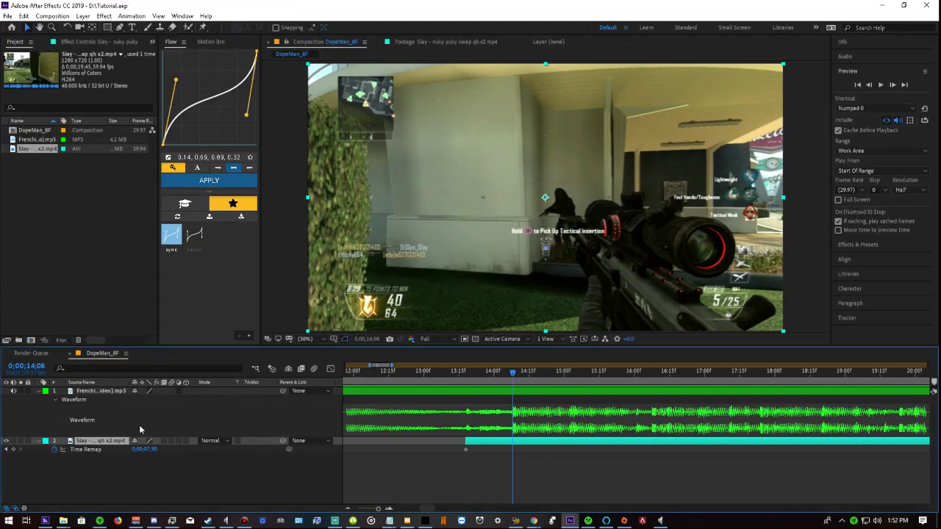
Set the clip's Time Remap value to 0;00;07;47 at 0;00;14;08 and advance two frames
{"action": "left_click_drag", "start_coordinate": [144, 449], "coordinate": [216, 440]}
{"action": "key", "text": "Page_Down"}
{"action": "key", "text": "Page_Down"}
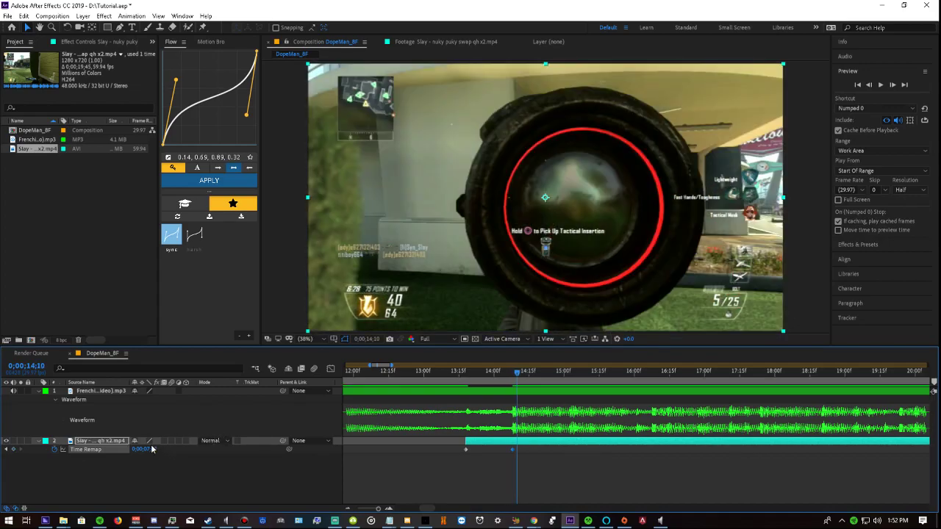
Set the Time Remap value to 0;00;08;03 at 0;00;14;10 and preview the result with the music
{"action": "left_click_drag", "start_coordinate": [153, 450], "coordinate": [204, 425]}
{"action": "left_click_drag", "start_coordinate": [527, 427], "coordinate": [488, 430]}
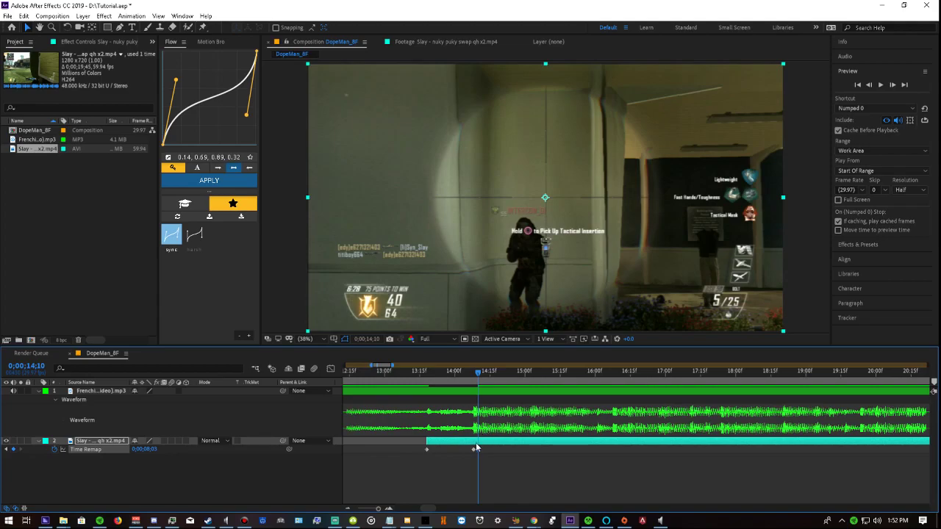
{"action": "left_click", "coordinate": [475, 448]}
{"action": "left_click", "coordinate": [522, 374]}
{"action": "left_click_drag", "start_coordinate": [523, 374], "coordinate": [527, 376]}
{"action": "key", "text": "j"}
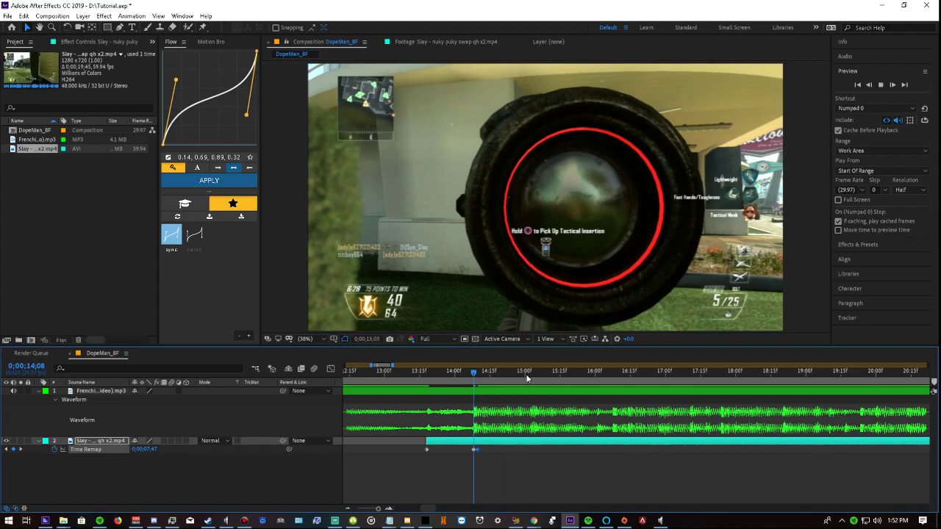
{"action": "key", "text": "space"}
{"action": "key", "text": "space"}
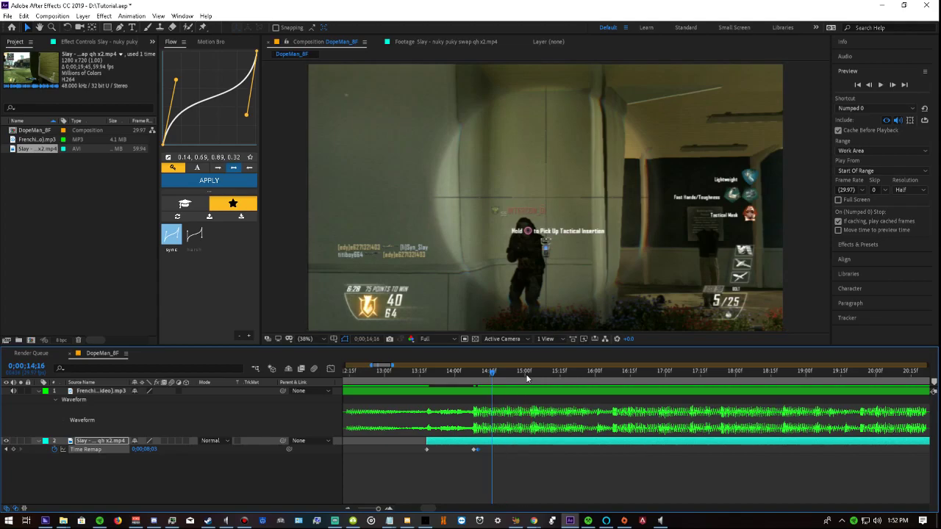
Find the next beat around 0;00;14;23 and try a further Time Remap keyframe there
{"action": "key", "text": "shift+Page_Down"}
{"action": "key", "text": "Page_Up"}
{"action": "key", "text": "Page_Up"}
{"action": "key", "text": "Page_Up"}
{"action": "key", "text": "space"}
{"action": "left_click", "coordinate": [243, 441]}
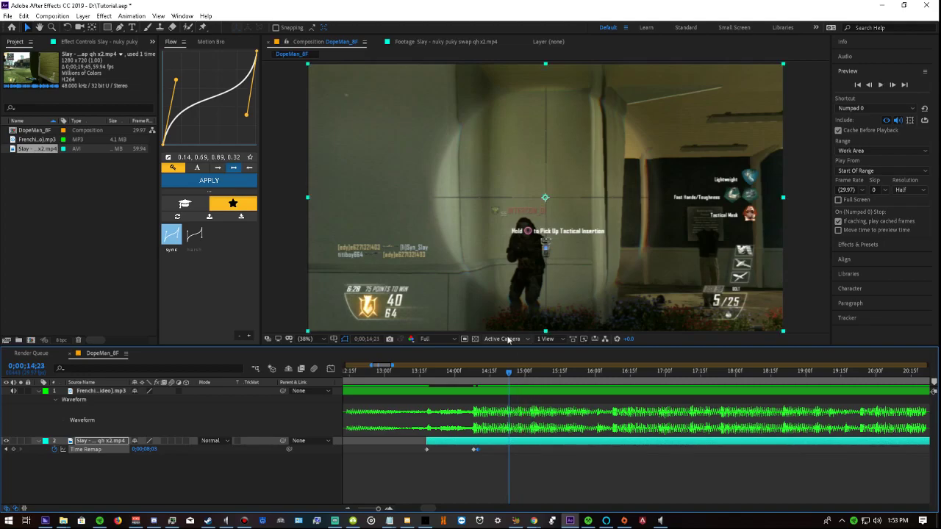
{"action": "left_click_drag", "start_coordinate": [144, 449], "coordinate": [287, 410]}
Undo the Time Remap keyframes added after 0;00;14;08
{"action": "key", "text": "ctrl+z"}
{"action": "key", "text": "ctrl+z"}
{"action": "key", "text": "ctrl+z"}
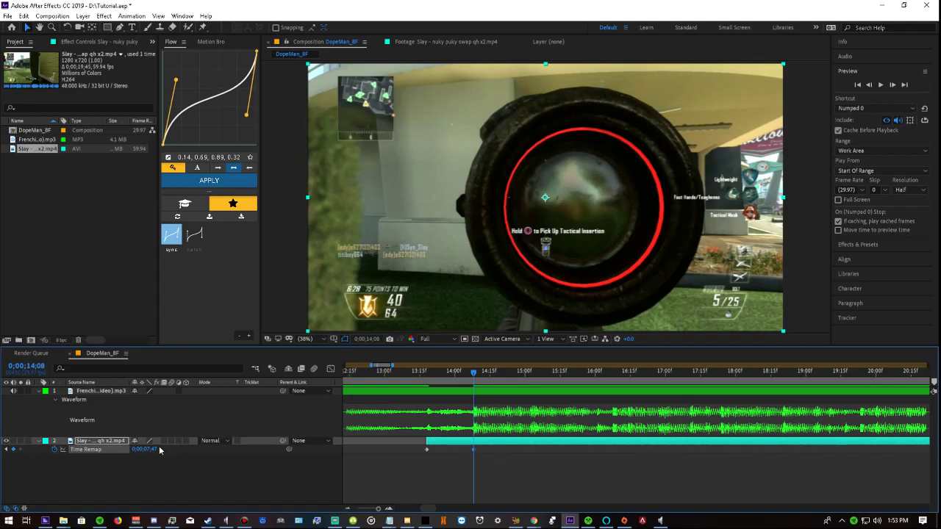
Set the clip's Time Remap value to 0;00;08;04 two frames after the drop, at 0;00;14;10
{"action": "left_click", "coordinate": [134, 476]}
{"action": "key", "text": "Page_Down"}
{"action": "key", "text": "Page_Down"}
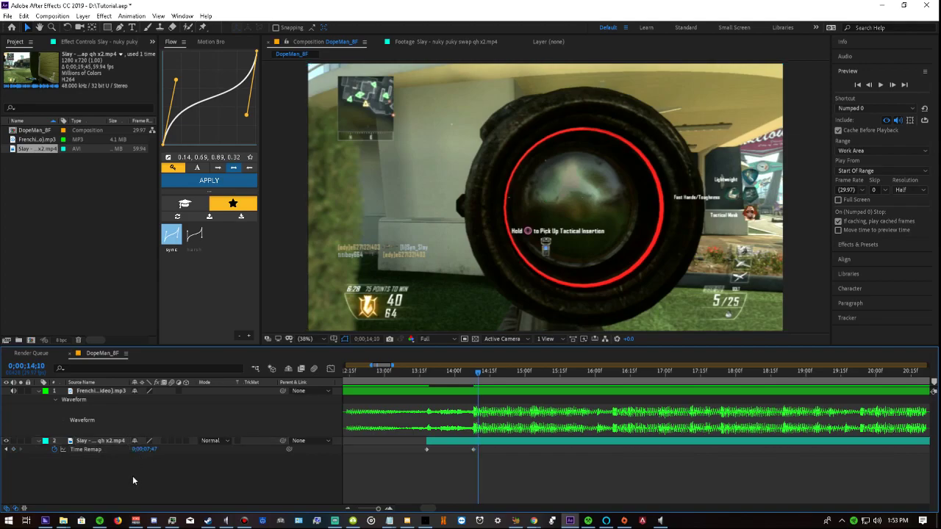
{"action": "left_click_drag", "start_coordinate": [144, 449], "coordinate": [194, 422]}
Locate the next beat by previewing and set the clip's Time Remap value to 0;00;08;43 at 0;00;14;22
{"action": "key", "text": "shift+Page_Down"}
{"action": "key", "text": "shift+Page_Down"}
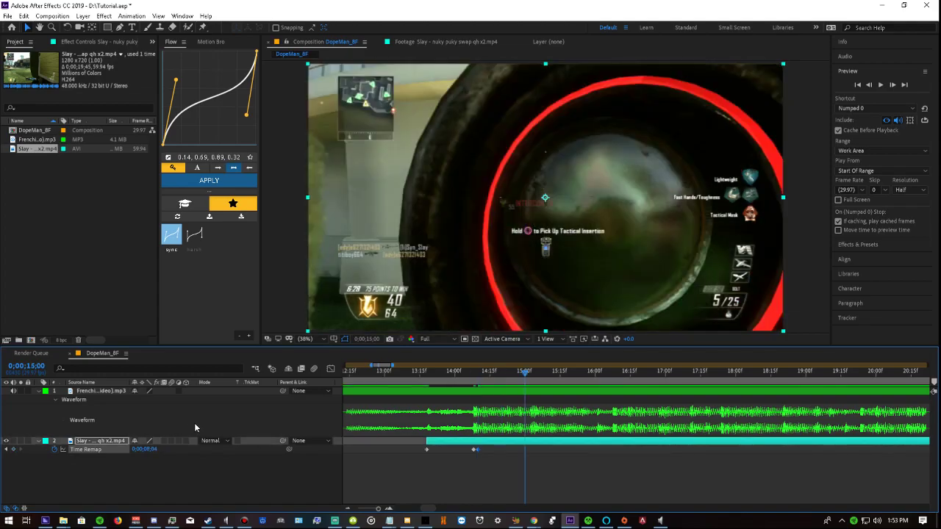
{"action": "key", "text": "Page_Up"}
{"action": "key", "text": "Page_Up"}
{"action": "key", "text": "Page_Up"}
{"action": "key", "text": "space"}
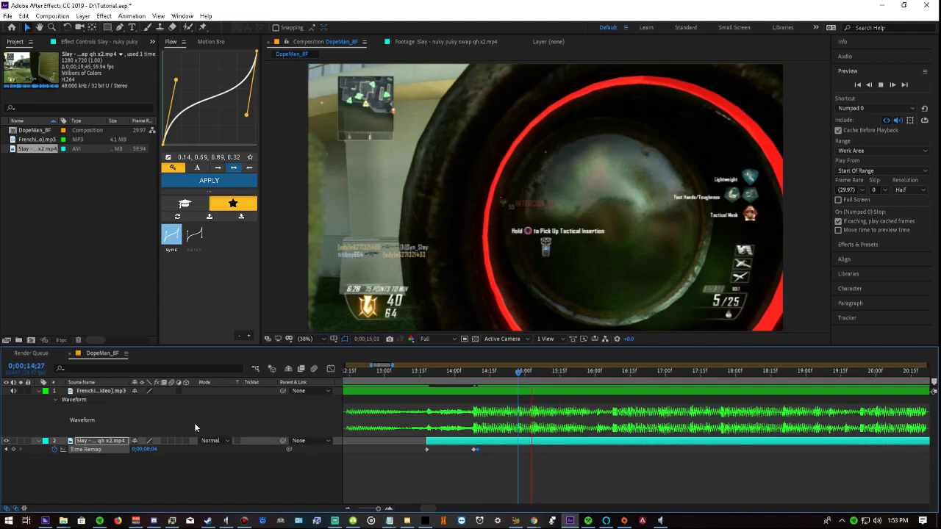
{"action": "key", "text": "Page_Up"}
{"action": "key", "text": "Page_Up"}
{"action": "key", "text": "Page_Up"}
{"action": "key", "text": "Page_Up"}
{"action": "key", "text": "Page_Up"}
{"action": "left_click_drag", "start_coordinate": [138, 449], "coordinate": [291, 414]}
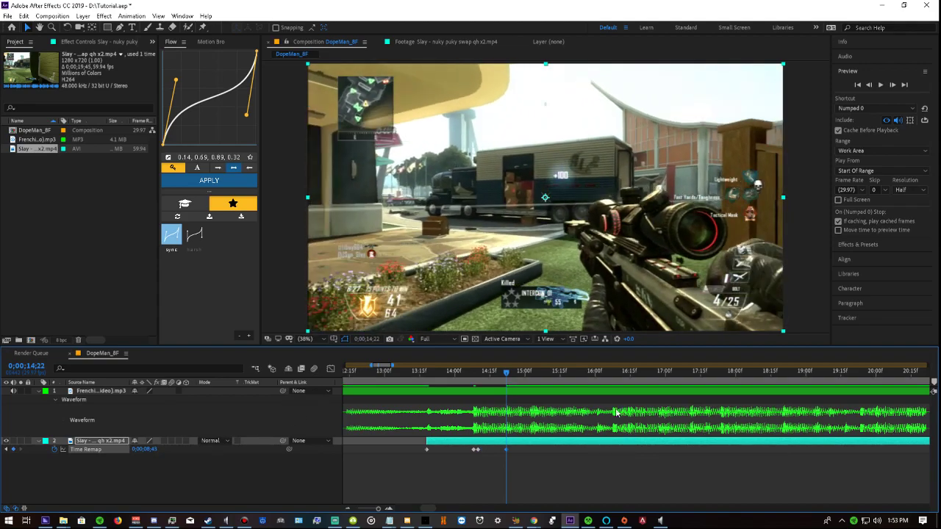
Preview the time-remapped clip against the music from 0;00;14;08
{"action": "left_click_drag", "start_coordinate": [519, 384], "coordinate": [531, 390]}
{"action": "left_click", "coordinate": [474, 373]}
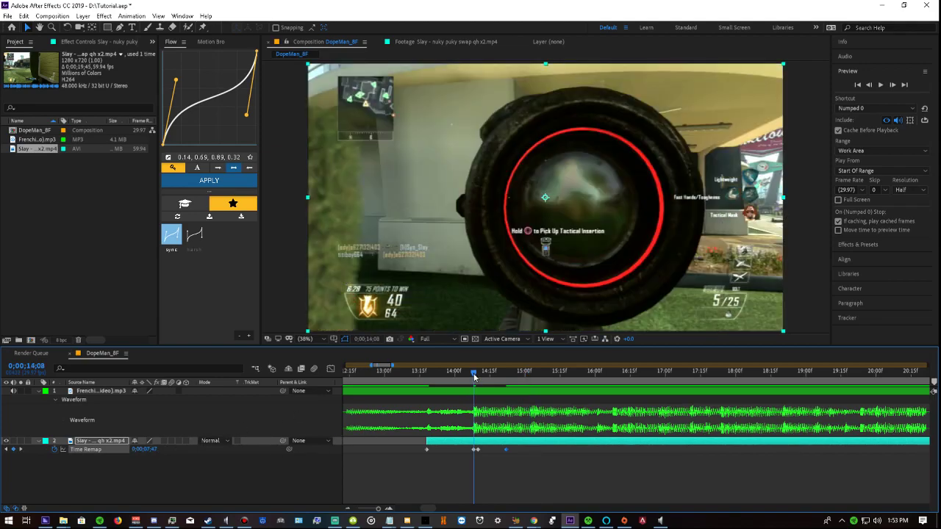
{"action": "key", "text": "space"}
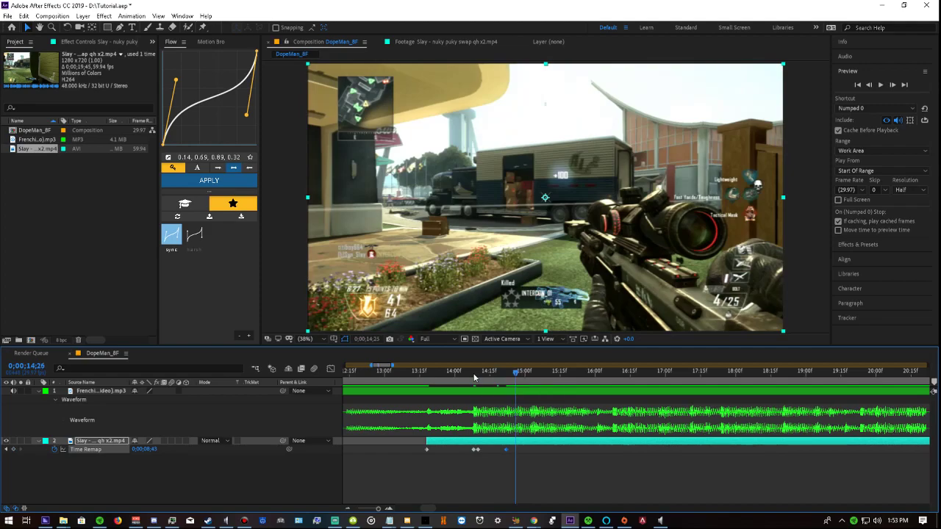
{"action": "key", "text": "Page_Up"}
{"action": "key", "text": "Page_Up"}
{"action": "key", "text": "space"}
{"action": "key", "text": "space"}
Set the clip's Time Remap value to 0;00;09;17 on the beat at 0;00;15;02
{"action": "key", "text": "j"}
{"action": "key", "text": "shift+Page_Down"}
{"action": "key", "text": "space"}
{"action": "key", "text": "space"}
{"action": "left_click_drag", "start_coordinate": [142, 451], "coordinate": [265, 407]}
Set the clip's Time Remap value to 0;00;09;47 two frames further on, at 0;00;15;04
{"action": "key", "text": "Page_Down"}
{"action": "key", "text": "Page_Down"}
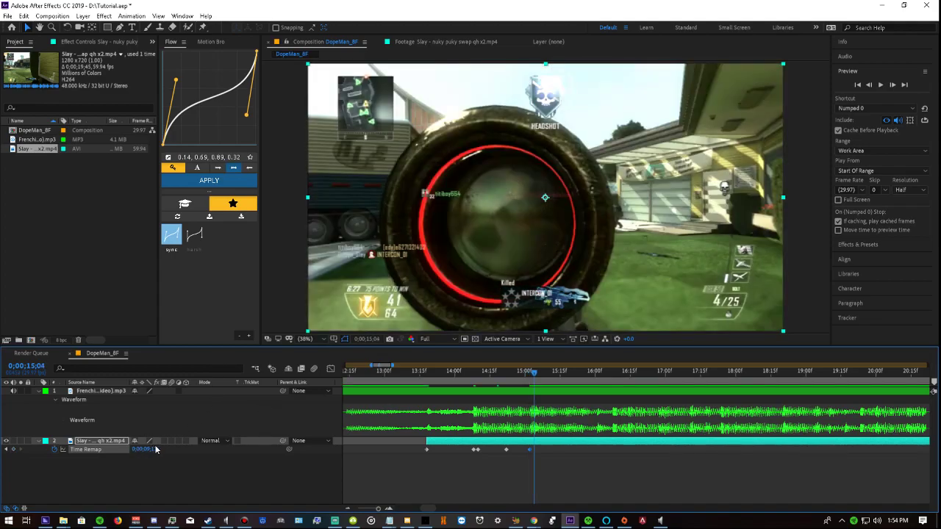
{"action": "left_click_drag", "start_coordinate": [155, 445], "coordinate": [247, 402]}
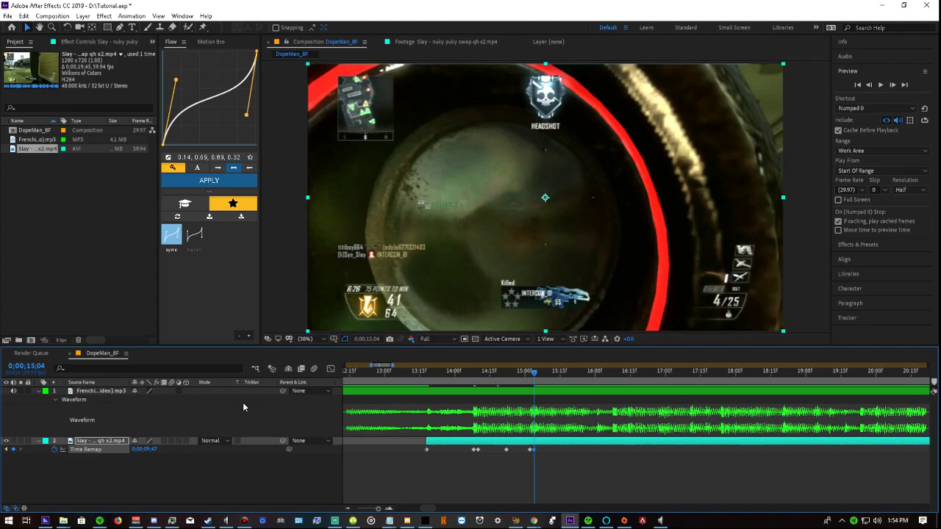
Preview from 0;00;15;02 to find the next beat and set the clip's Time Remap value to 0;00;10;03 at 0;00;15;18
{"action": "key", "text": "Page_Up"}
{"action": "key", "text": "Page_Up"}
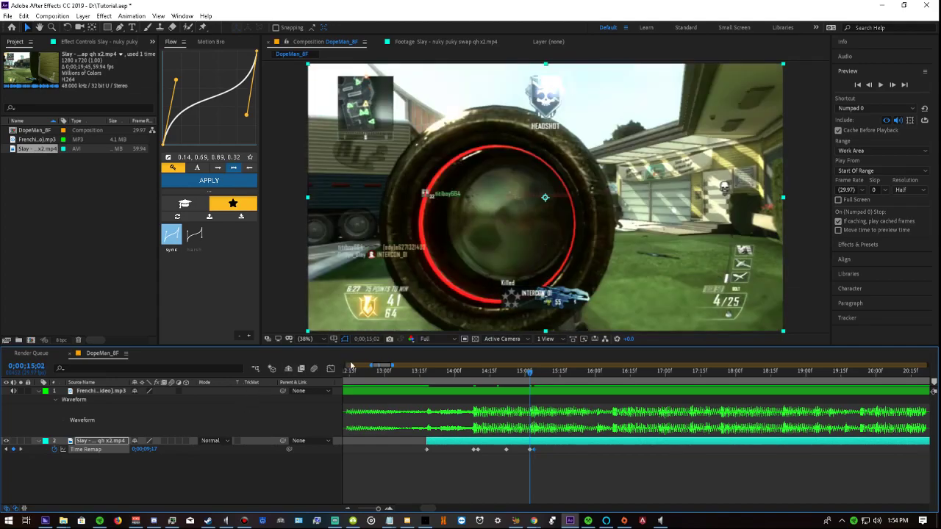
{"action": "key", "text": "space"}
{"action": "key", "text": "space"}
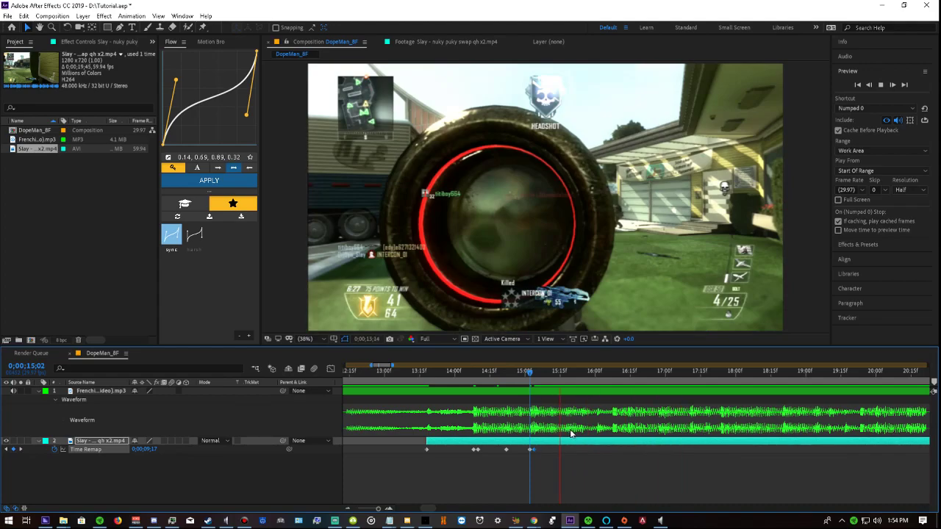
{"action": "left_click", "coordinate": [566, 381]}
{"action": "key", "text": "space"}
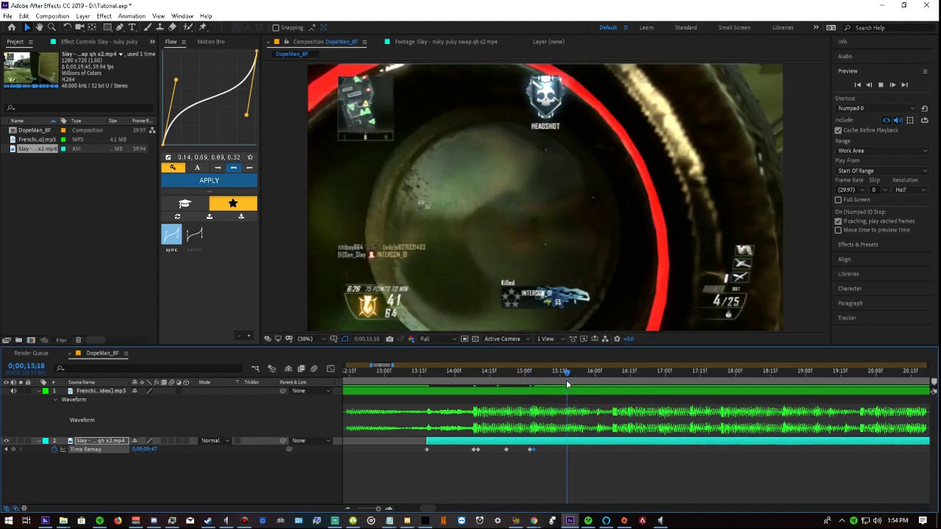
{"action": "key", "text": "space"}
{"action": "left_click_drag", "start_coordinate": [149, 454], "coordinate": [197, 426]}
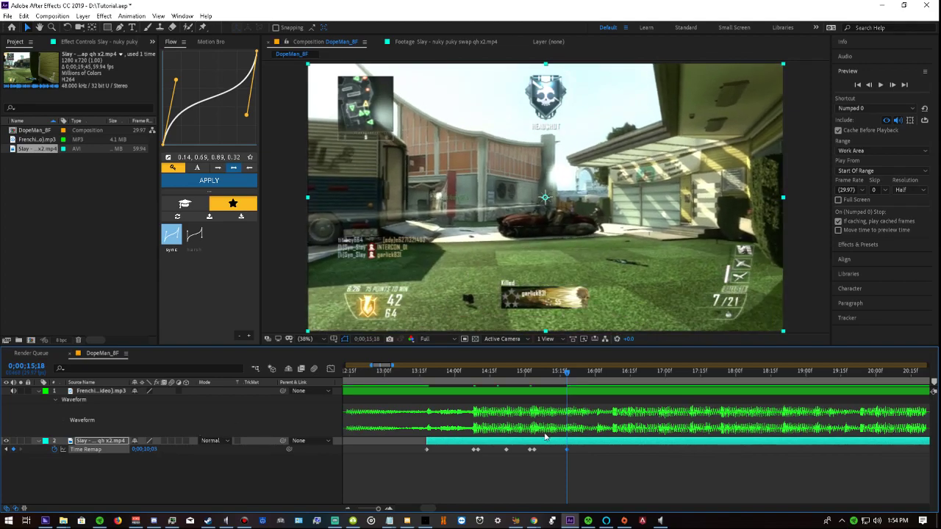
Set the clip's Time Remap value to 0;00;10;10 at 0;00;16;01 and to 0;00;10;44 one frame further on, at 0;00;16;02
{"action": "left_click", "coordinate": [596, 372]}
{"action": "left_click_drag", "start_coordinate": [147, 449], "coordinate": [196, 428]}
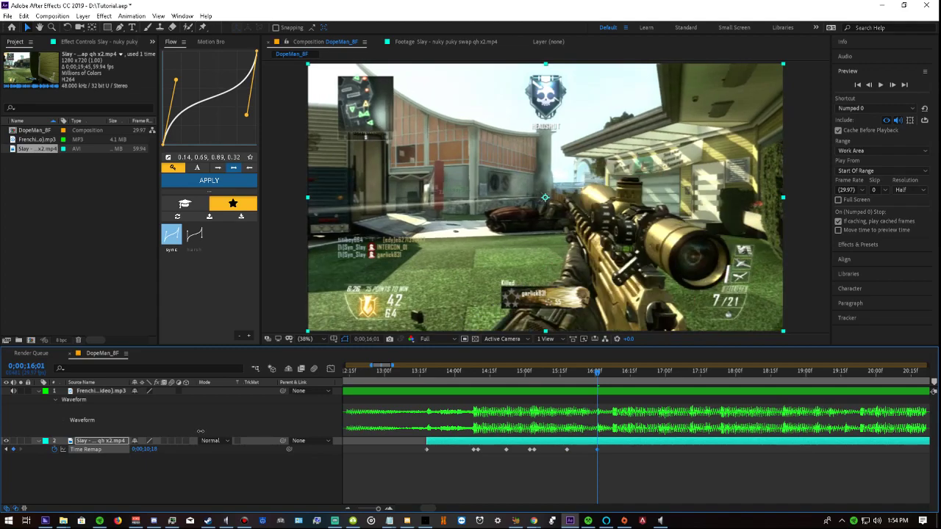
{"action": "key", "text": "Page_Down"}
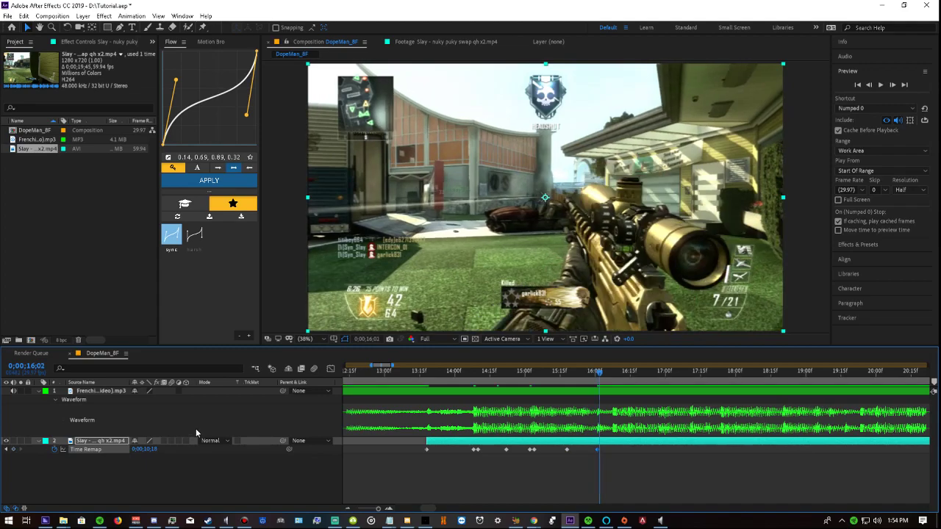
{"action": "left_click_drag", "start_coordinate": [144, 449], "coordinate": [247, 429]}
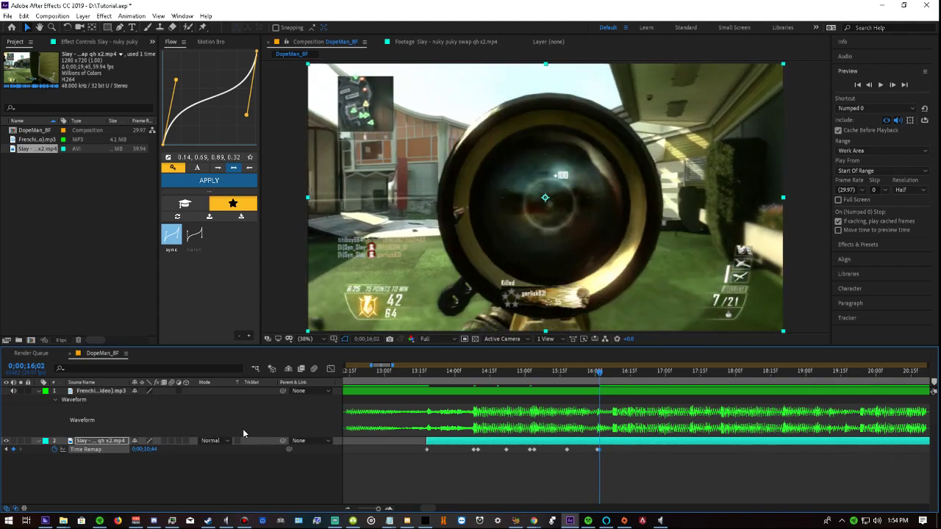
Set the clip's Time Remap value to 0;00;10;56 two frames further on, at 0;00;16;04
{"action": "key", "text": "Page_Down"}
{"action": "key", "text": "Page_Down"}
{"action": "left_click_drag", "start_coordinate": [134, 449], "coordinate": [192, 439]}
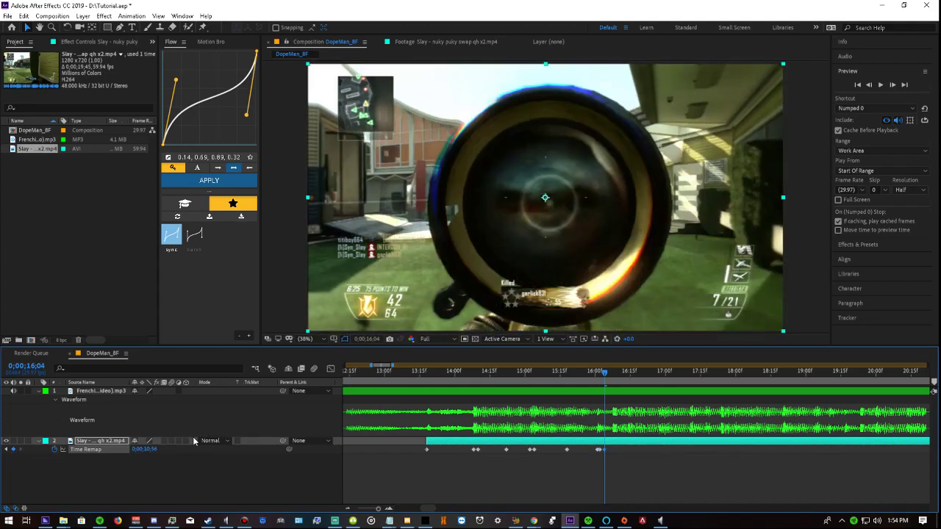
Locate the next beat at 0;00;16;14 by previewing and set the clip's Time Remap value there to 0;00;11;31
{"action": "scroll", "coordinate": [529, 495], "scroll_direction": "right", "scroll_amount": 1}
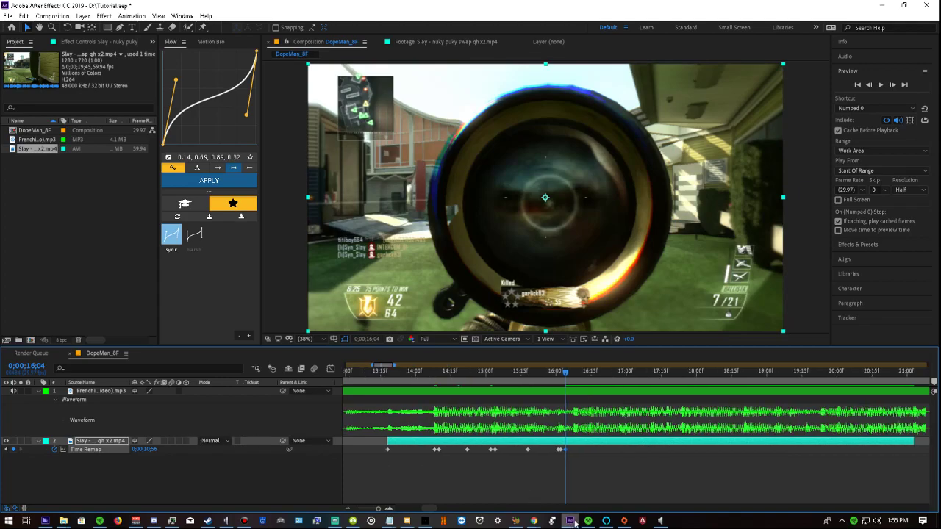
{"action": "key", "text": "Page_Up"}
{"action": "key", "text": "Page_Up"}
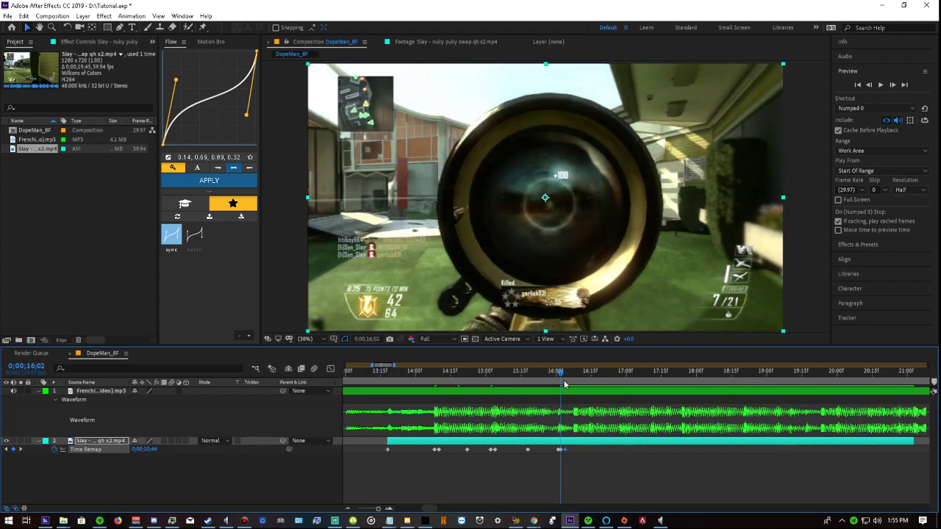
{"action": "left_click_drag", "start_coordinate": [563, 384], "coordinate": [588, 371]}
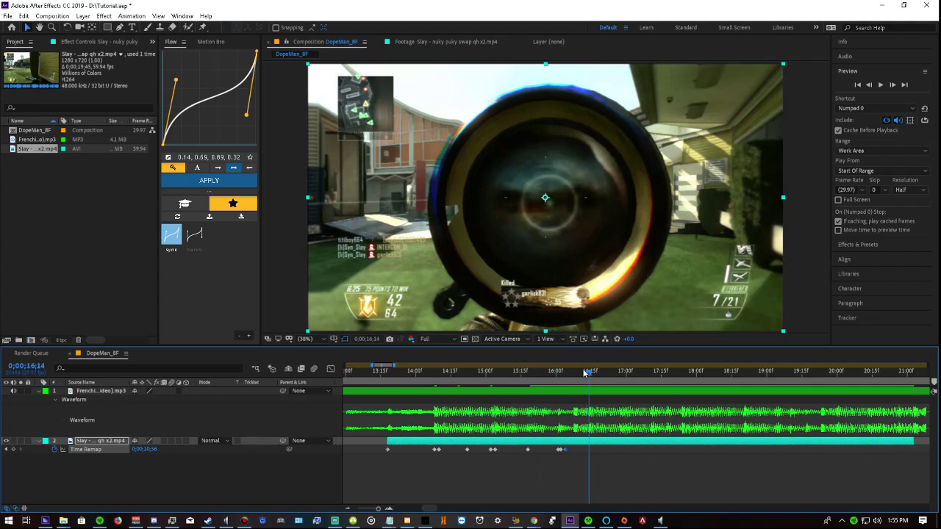
{"action": "key", "text": "space"}
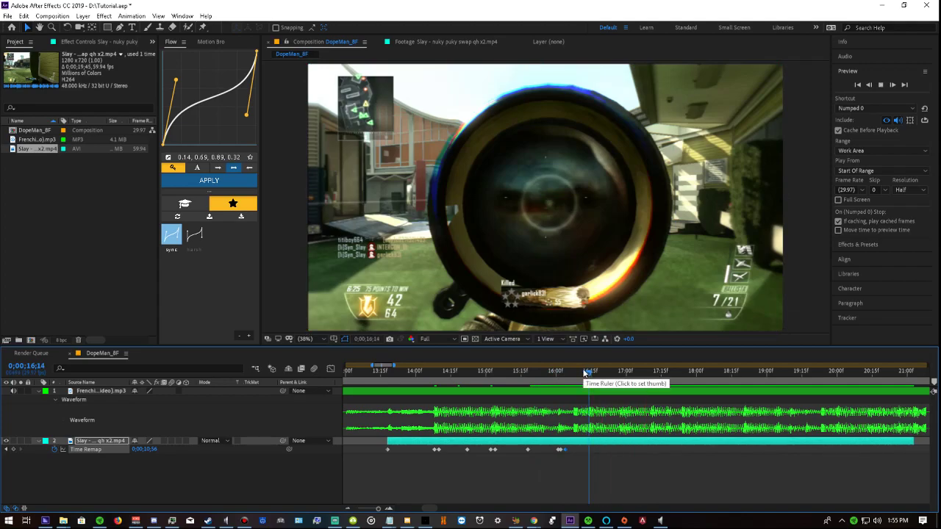
{"action": "key", "text": "space"}
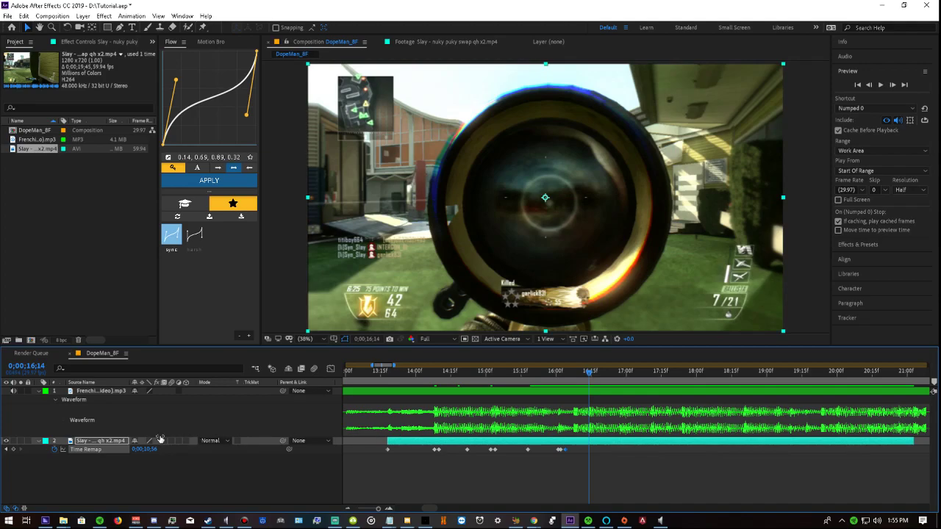
{"action": "left_click_drag", "start_coordinate": [141, 449], "coordinate": [244, 408]}
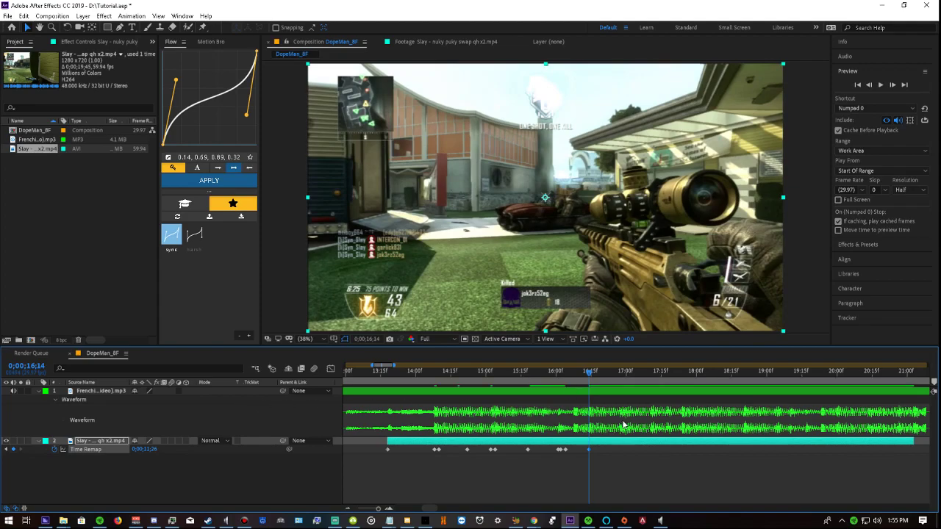
{"action": "left_click_drag", "start_coordinate": [604, 372], "coordinate": [586, 371]}
{"action": "left_click_drag", "start_coordinate": [144, 449], "coordinate": [166, 446]}
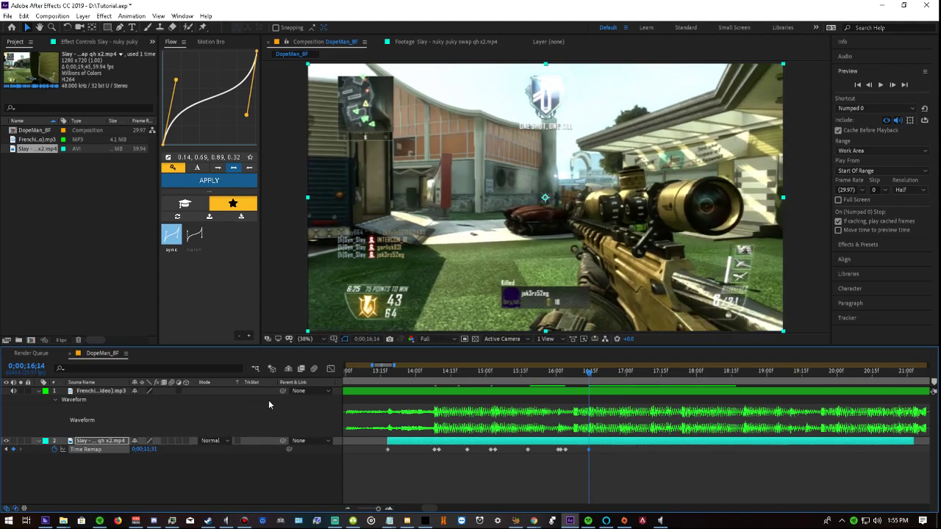
Set the clip's Time Remap value to 0;00;11;48 at 0;00;16;27 and to 0;00;12;28 at 0;00;16;29
{"action": "left_click_drag", "start_coordinate": [588, 377], "coordinate": [619, 378]}
{"action": "left_click_drag", "start_coordinate": [142, 444], "coordinate": [211, 441]}
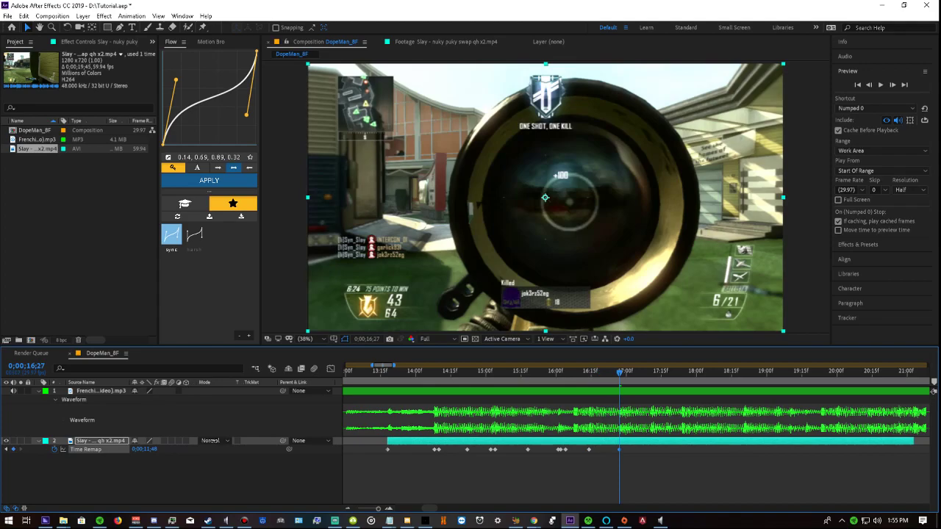
{"action": "key", "text": "Page_Down"}
{"action": "key", "text": "Page_Down"}
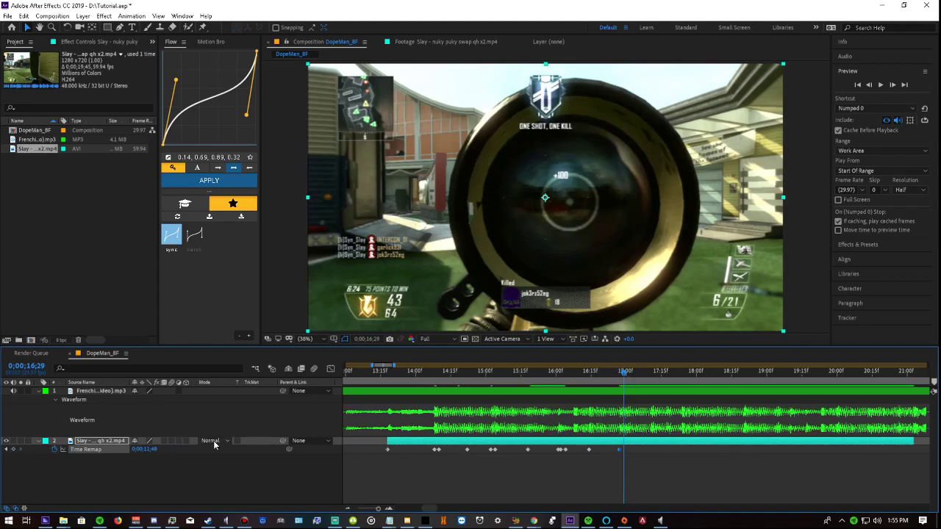
{"action": "left_click_drag", "start_coordinate": [140, 448], "coordinate": [284, 391]}
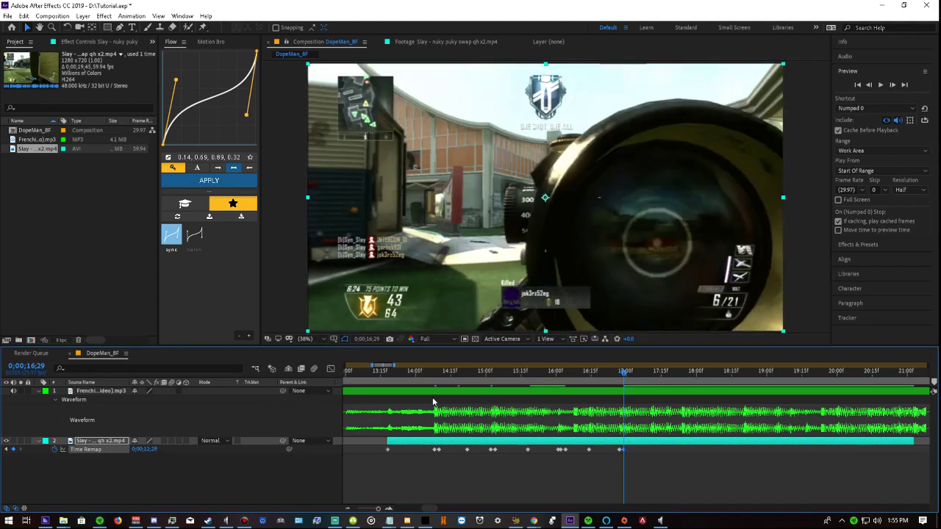
Preview the audio from 0;00;16;27 and set the clip's Time Remap value to 0;00;13;04 on the beat at 0;00;17;11
{"action": "key", "text": "Page_Up"}
{"action": "key", "text": "Page_Up"}
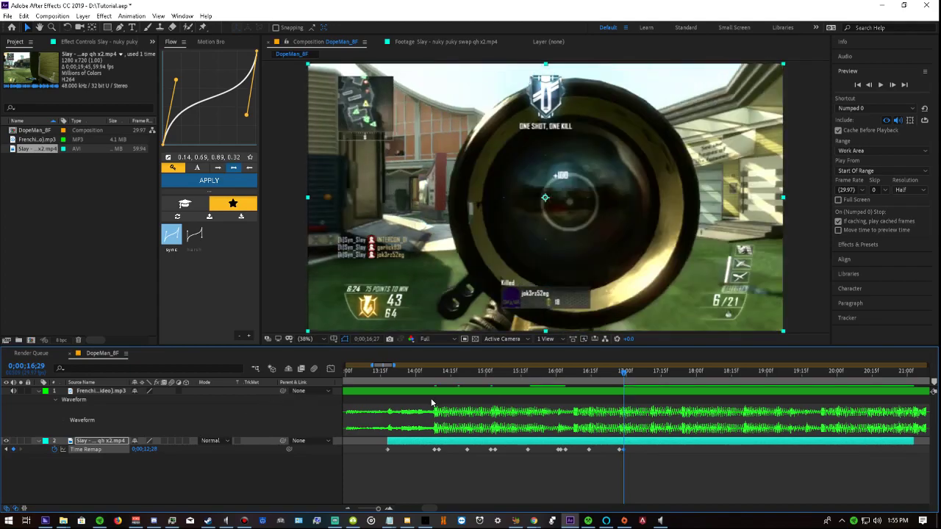
{"action": "key", "text": "KP_Decimal"}
{"action": "key", "text": "KP_Decimal"}
{"action": "left_click_drag", "start_coordinate": [641, 374], "coordinate": [651, 376]}
{"action": "left_click_drag", "start_coordinate": [134, 453], "coordinate": [276, 421]}
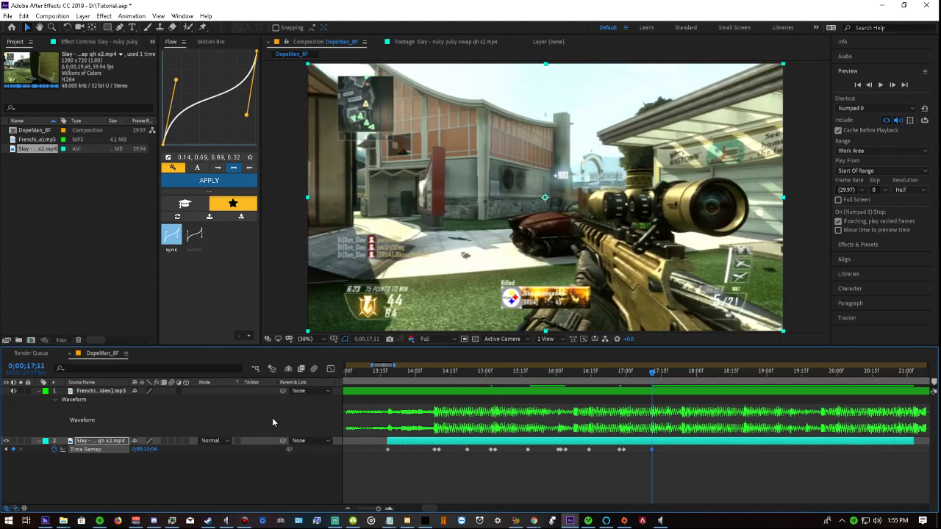
Set the clip's Time Remap value to 0;00;13;35 at 0;00;17;12 and to 0;00;14;05 at 0;00;17;14
{"action": "key", "text": "Page_Down"}
{"action": "left_click_drag", "start_coordinate": [144, 450], "coordinate": [280, 427]}
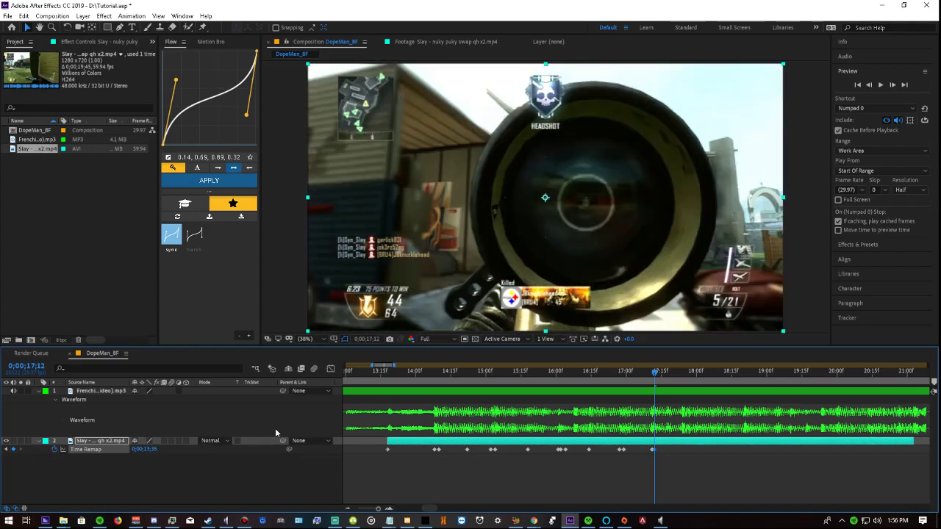
{"action": "key", "text": "Page_Down"}
{"action": "key", "text": "Page_Down"}
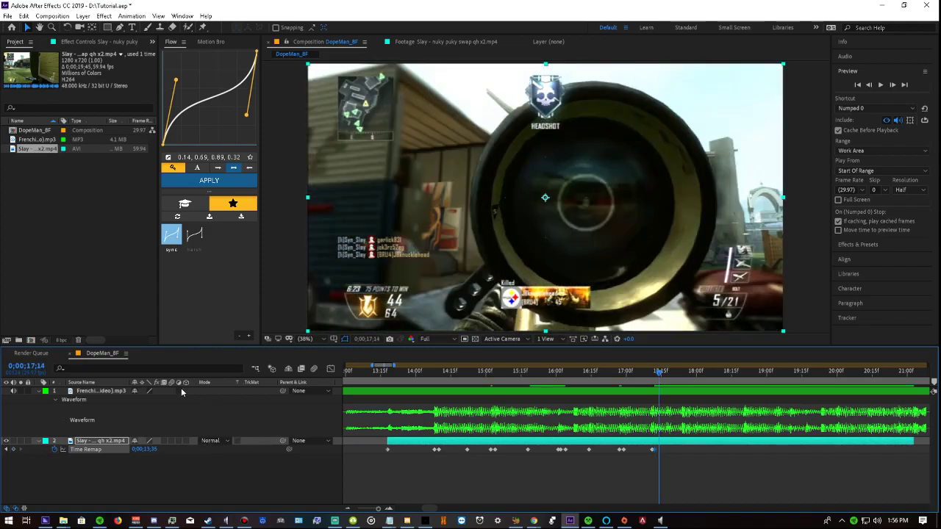
{"action": "left_click_drag", "start_coordinate": [143, 449], "coordinate": [239, 406]}
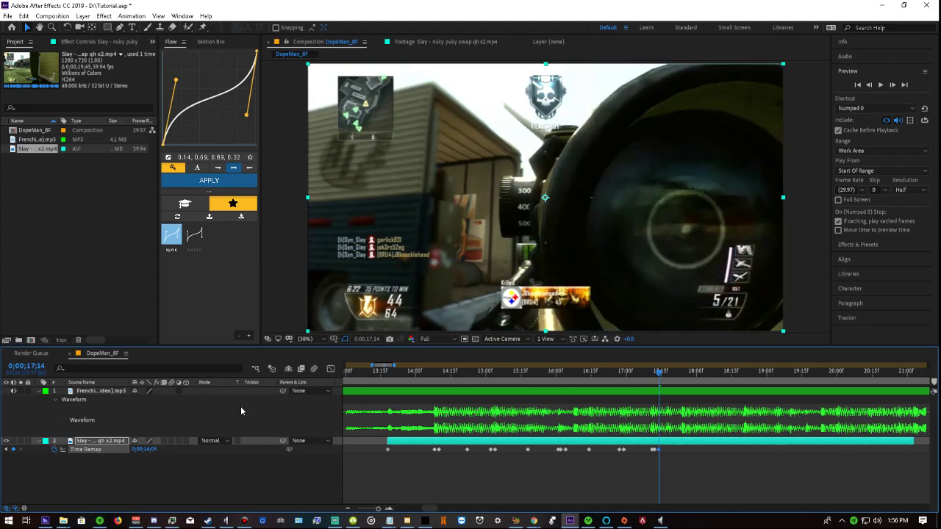
Preview from 0;00;17;12 to find the next beat and set the clip's Time Remap value to 0;00;14;33 at 0;00;17;24
{"action": "key", "text": "Page_Up"}
{"action": "key", "text": "Page_Up"}
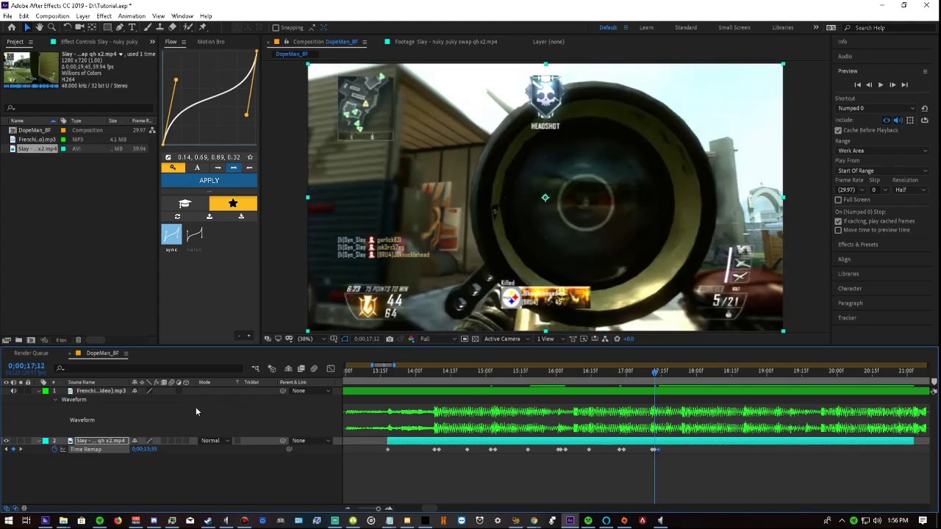
{"action": "key", "text": "KP_0"}
{"action": "key", "text": "KP_0"}
{"action": "left_click", "coordinate": [678, 376]}
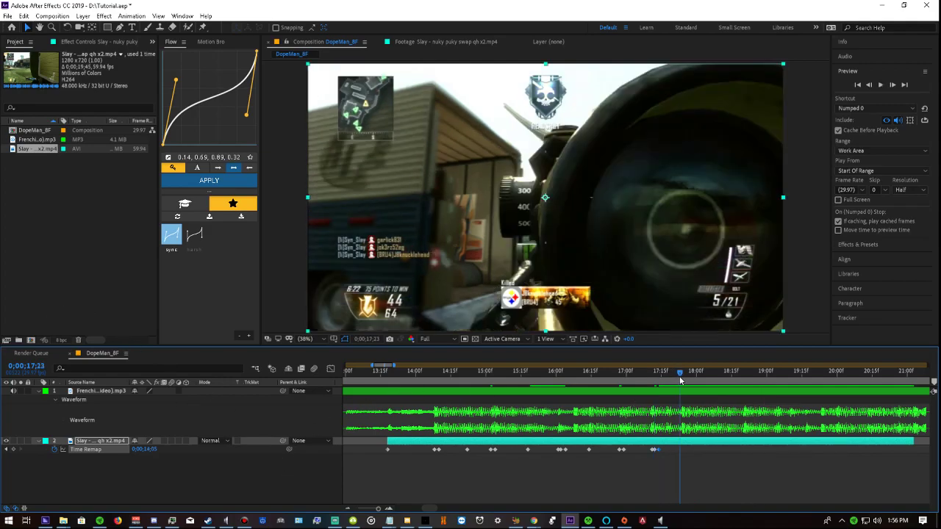
{"action": "left_click", "coordinate": [682, 376]}
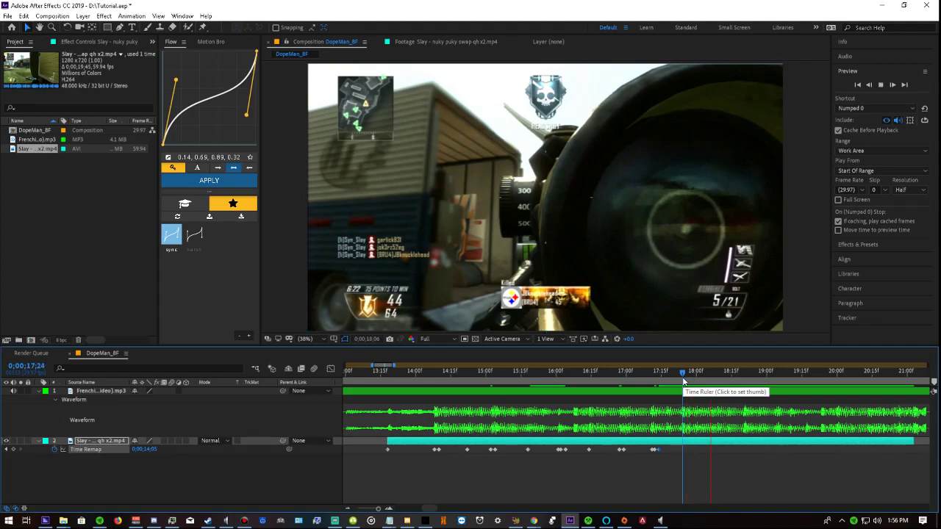
{"action": "key", "text": "space"}
{"action": "left_click_drag", "start_coordinate": [163, 452], "coordinate": [247, 413]}
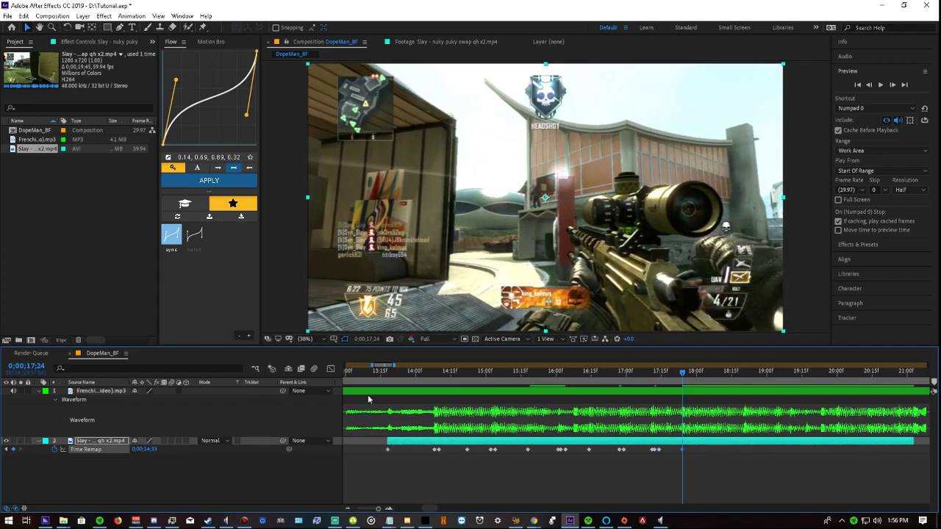
Check the beat at 0;00;18;07 by previewing and set the clip's Time Remap value there to 0;00;15;00
{"action": "left_click_drag", "start_coordinate": [685, 376], "coordinate": [713, 375]}
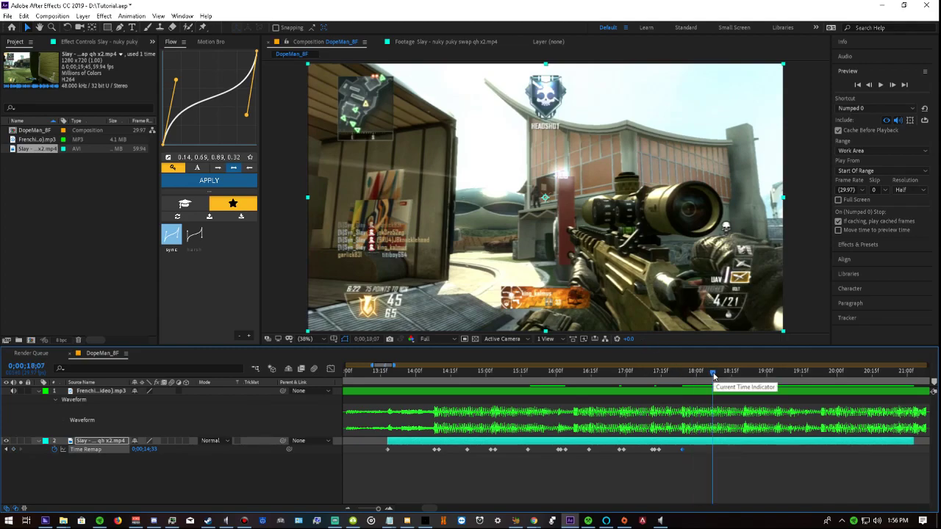
{"action": "key", "text": "space"}
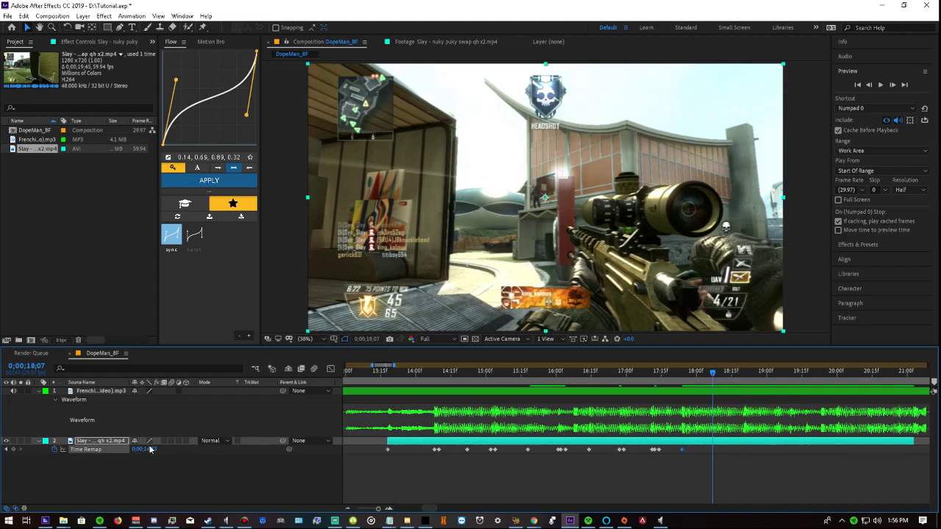
{"action": "left_click_drag", "start_coordinate": [146, 449], "coordinate": [249, 419]}
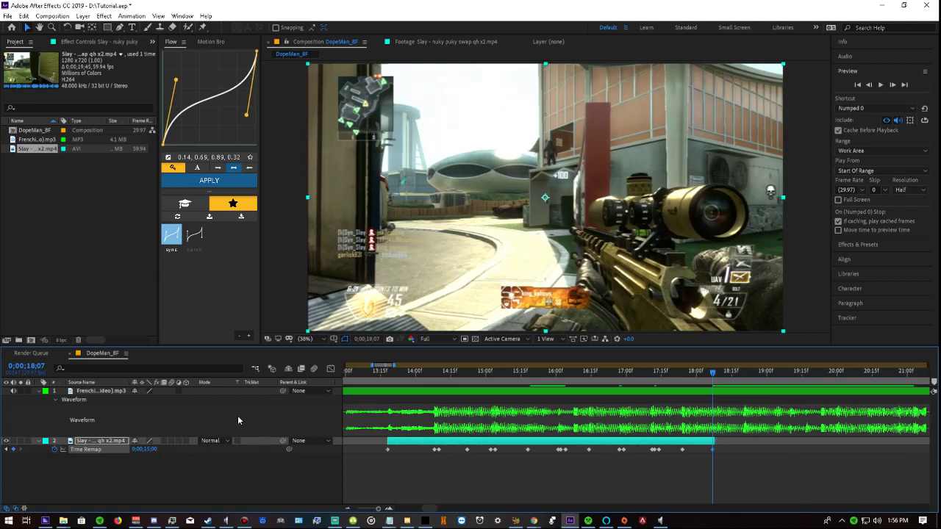
Apply Easy Ease and the Flow sync curve to all of the clip's Time Remap keyframes, then deselect them
{"action": "key", "text": "minus"}
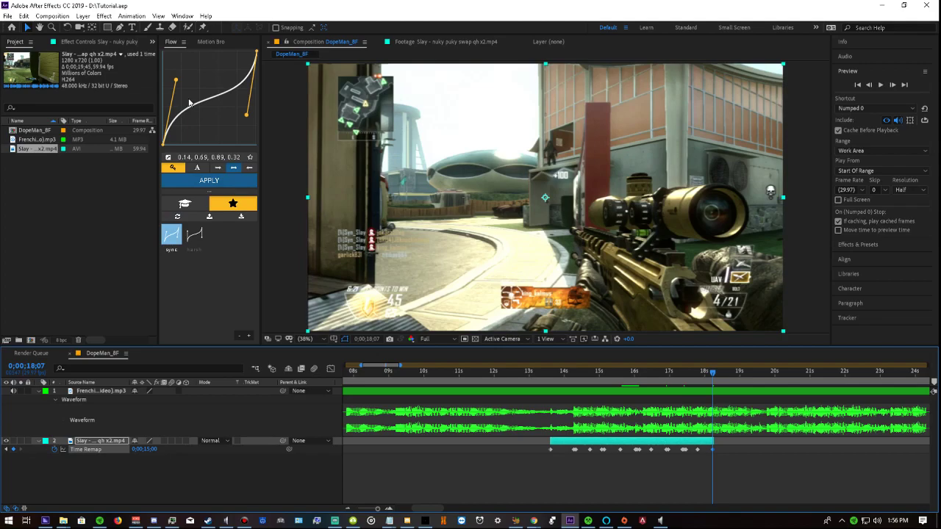
{"action": "left_click_drag", "start_coordinate": [522, 434], "coordinate": [677, 442]}
{"action": "left_click_drag", "start_coordinate": [537, 456], "coordinate": [745, 446]}
{"action": "key", "text": "F9"}
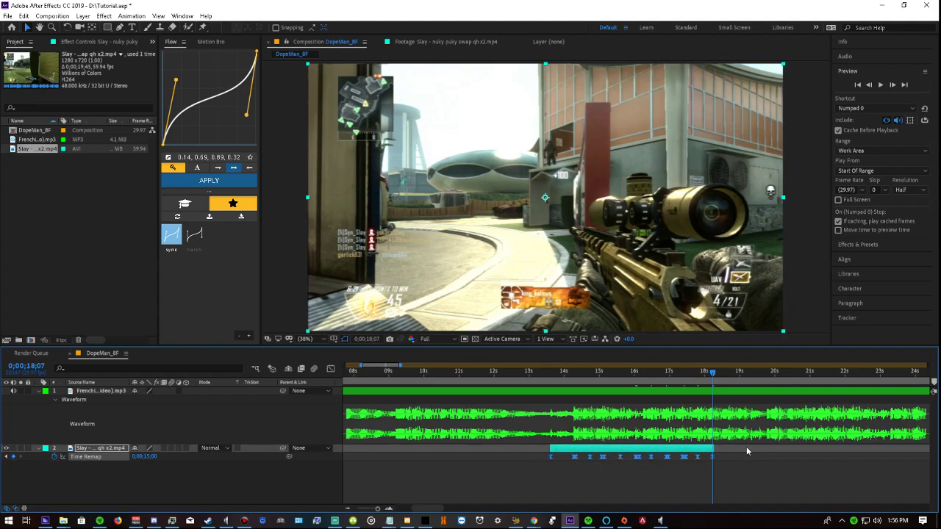
{"action": "left_click", "coordinate": [219, 183]}
{"action": "left_click", "coordinate": [524, 483]}
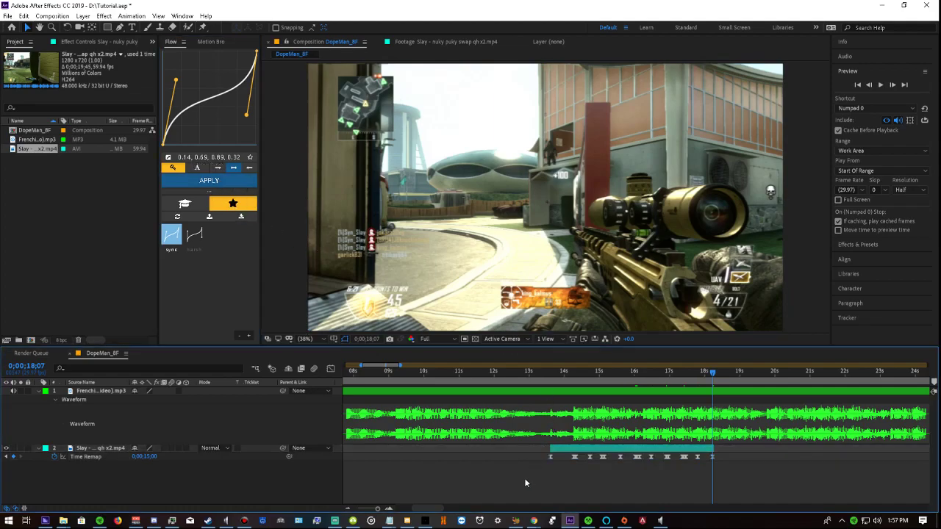
Open the Time Remap curve in the graph editor at 0;00;14;08 and examine its shape between the first two keyframes
{"action": "scroll", "coordinate": [526, 460], "scroll_direction": "up", "scroll_amount": 2}
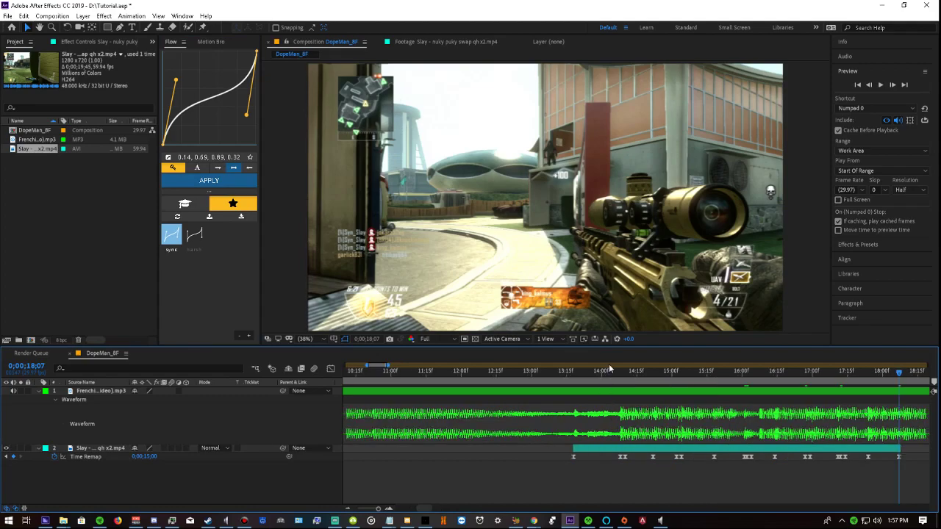
{"action": "left_click", "coordinate": [617, 371]}
{"action": "left_click", "coordinate": [622, 457]}
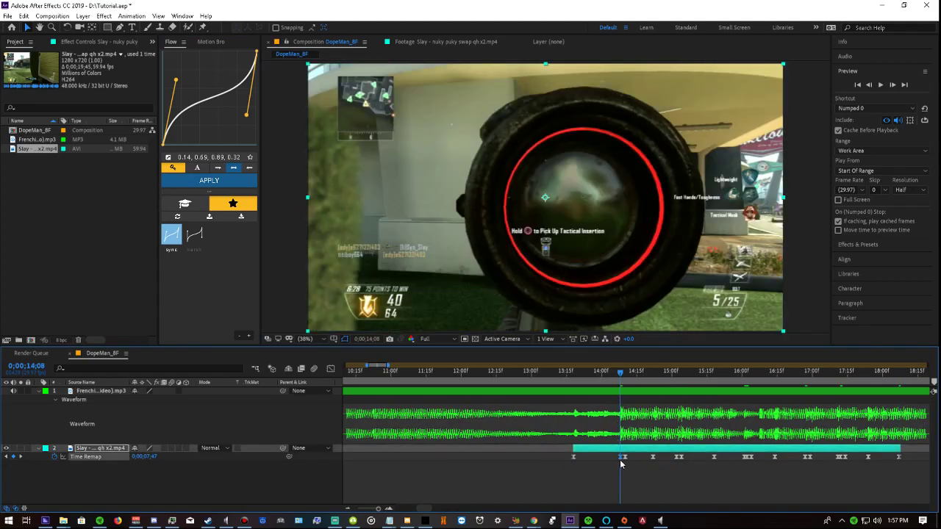
{"action": "key", "text": "shift+F3"}
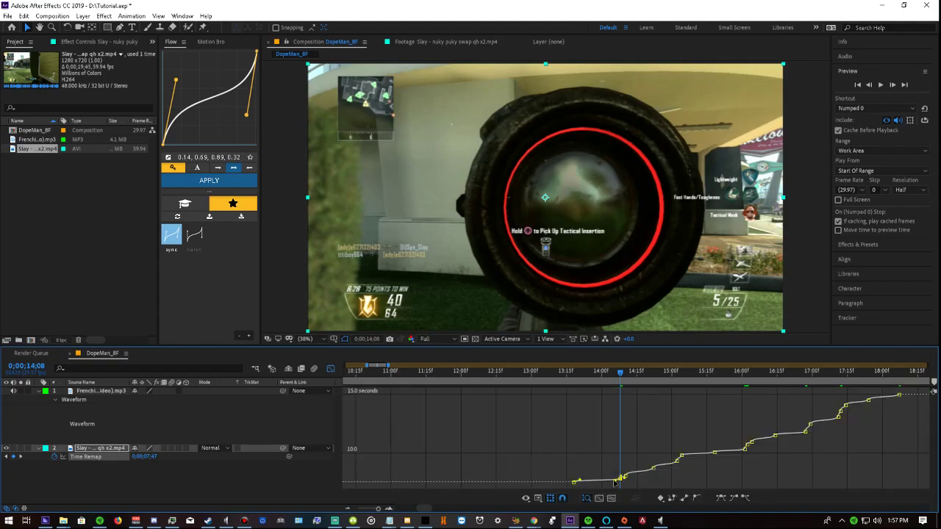
{"action": "left_click", "coordinate": [589, 499]}
{"action": "scroll", "coordinate": [598, 478], "scroll_direction": "up", "scroll_amount": 3}
{"action": "scroll", "coordinate": [598, 478], "scroll_direction": "down", "scroll_amount": 1}
{"action": "scroll", "coordinate": [598, 478], "scroll_direction": "up", "scroll_amount": 2}
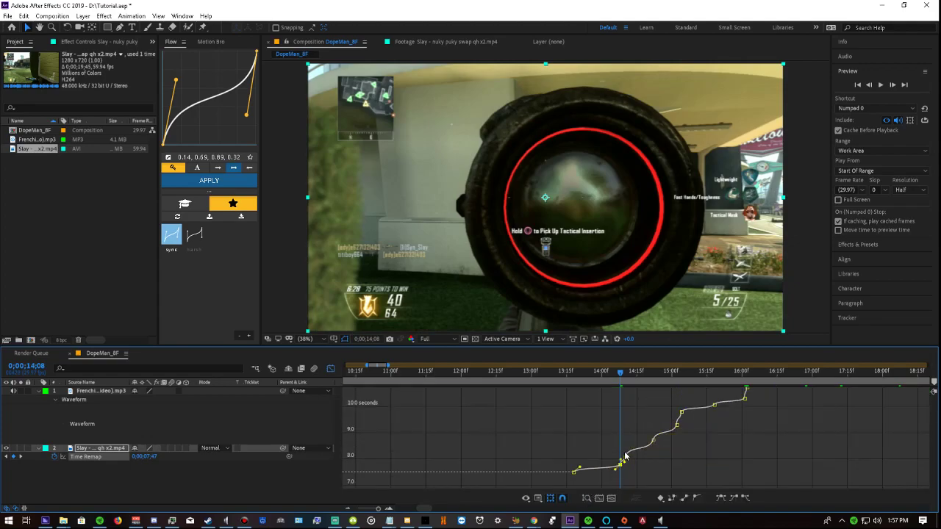
{"action": "scroll", "coordinate": [625, 455], "scroll_direction": "down", "scroll_amount": 1}
{"action": "scroll", "coordinate": [590, 450], "scroll_direction": "up", "scroll_amount": 1}
{"action": "scroll", "coordinate": [590, 454], "scroll_direction": "up", "scroll_amount": 2}
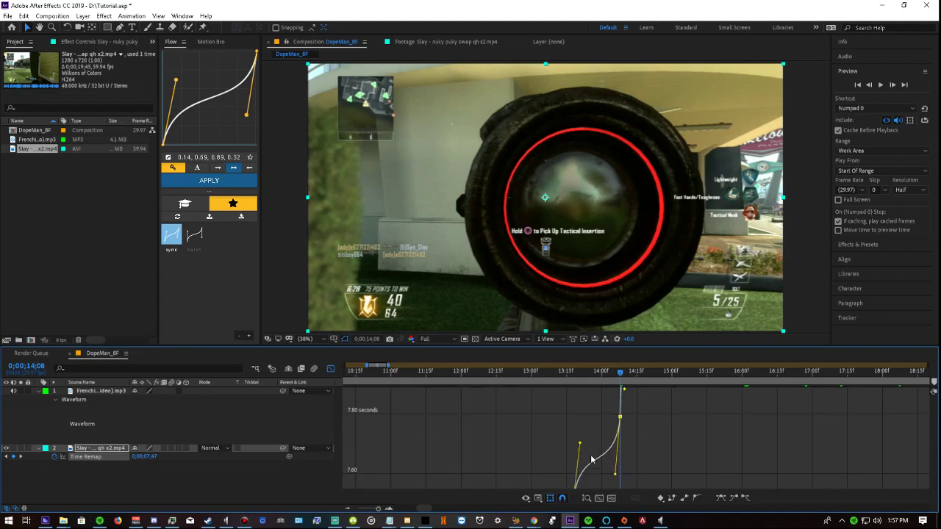
{"action": "scroll", "coordinate": [591, 458], "scroll_direction": "up", "scroll_amount": 4}
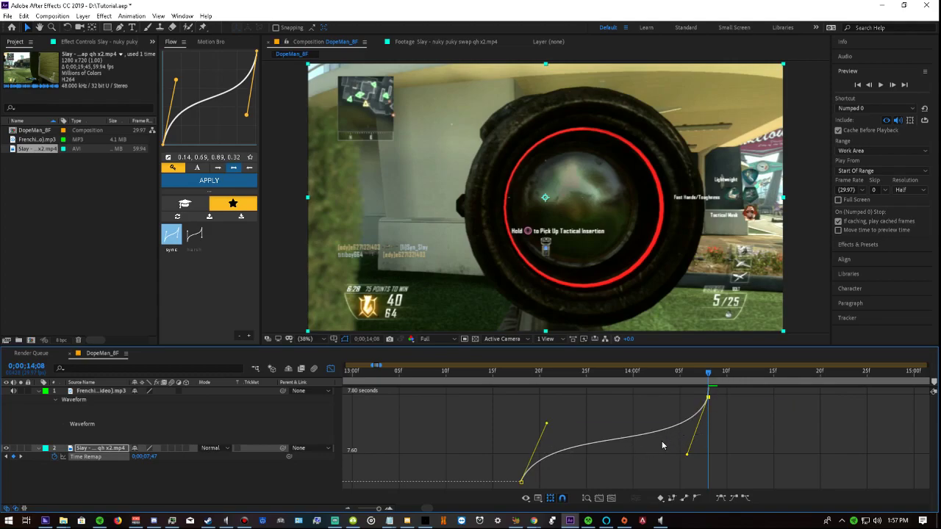
Examine the Time Remap curve between the keyframes following 0;00;14;08 and return to the layer bar view
{"action": "key", "text": "minus"}
{"action": "key", "text": "minus"}
{"action": "key", "text": "minus"}
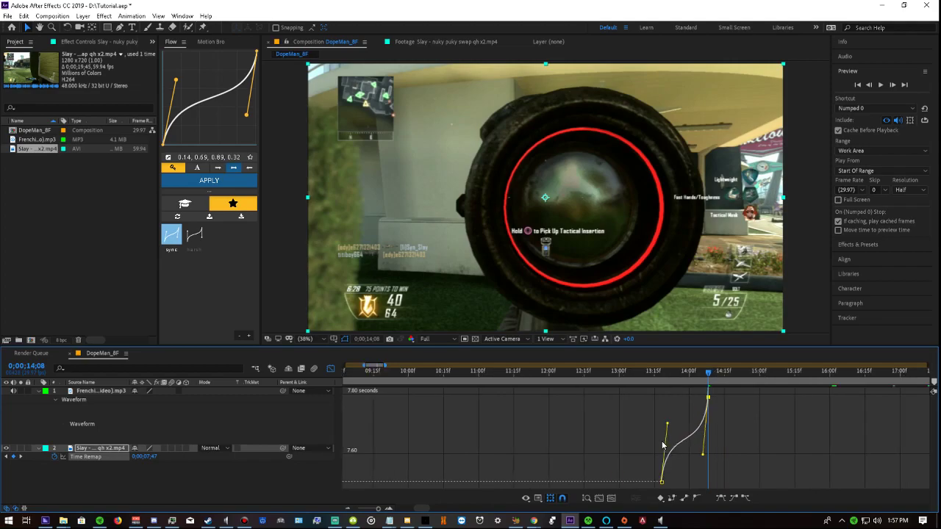
{"action": "scroll", "coordinate": [677, 446], "scroll_direction": "up", "scroll_amount": 10}
{"action": "scroll", "coordinate": [677, 446], "scroll_direction": "right", "scroll_amount": 6}
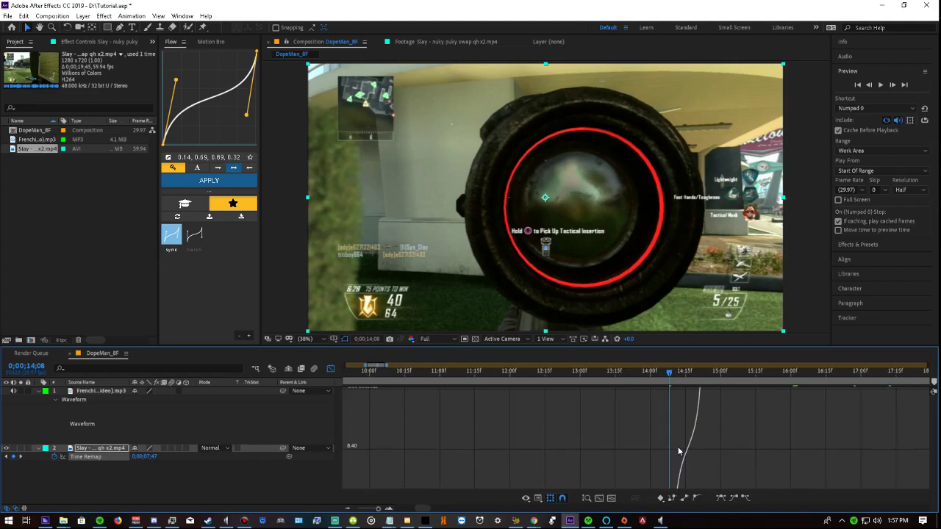
{"action": "scroll", "coordinate": [647, 439], "scroll_direction": "down", "scroll_amount": 3}
{"action": "scroll", "coordinate": [617, 438], "scroll_direction": "up", "scroll_amount": 1}
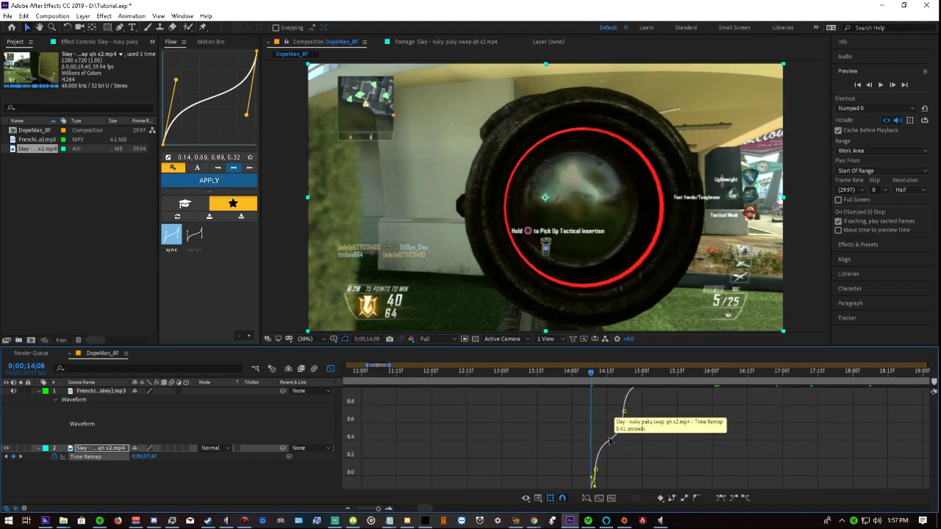
{"action": "scroll", "coordinate": [607, 446], "scroll_direction": "up", "scroll_amount": 1}
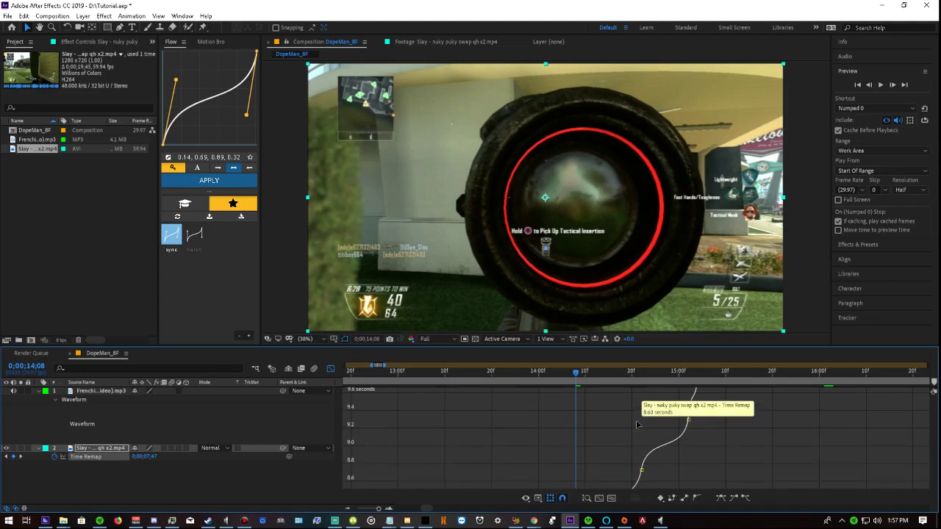
{"action": "scroll", "coordinate": [658, 426], "scroll_direction": "up", "scroll_amount": 10}
{"action": "scroll", "coordinate": [663, 427], "scroll_direction": "left", "scroll_amount": 1}
{"action": "scroll", "coordinate": [695, 441], "scroll_direction": "up", "scroll_amount": 2}
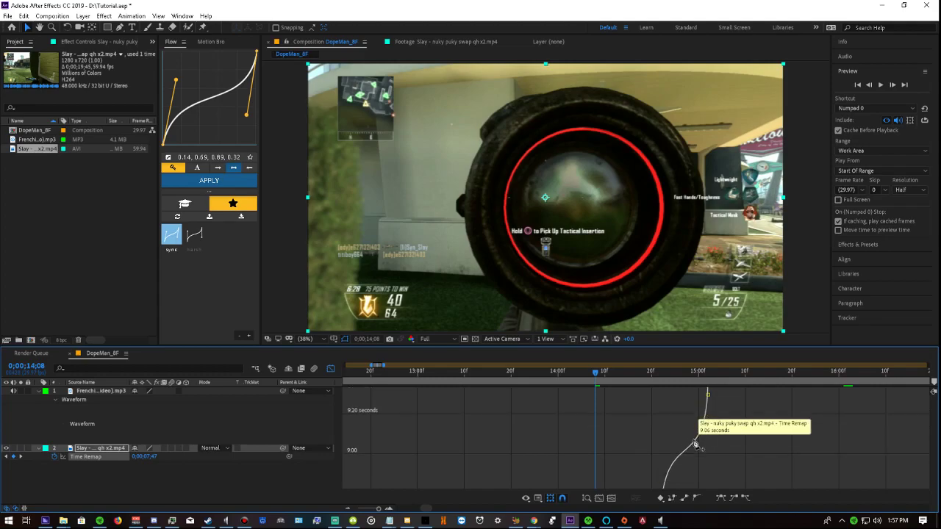
{"action": "scroll", "coordinate": [695, 441], "scroll_direction": "up", "scroll_amount": 1}
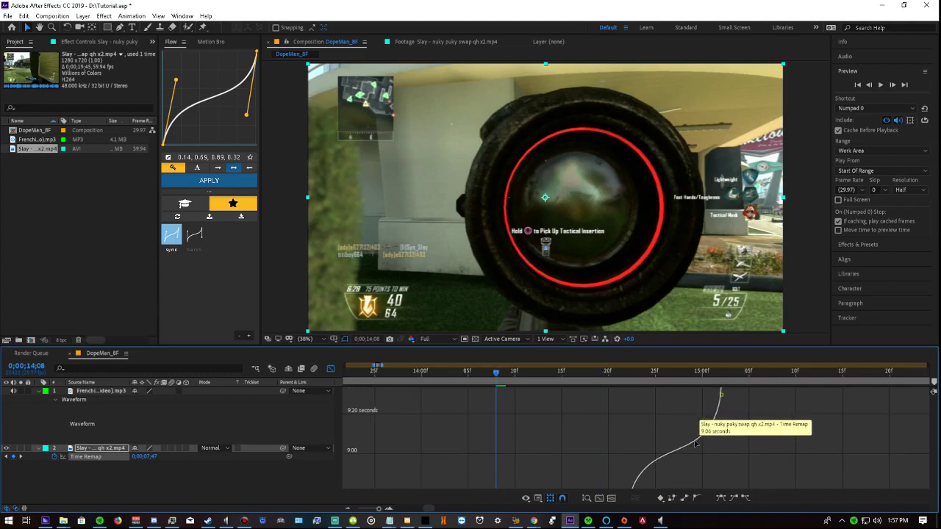
{"action": "key", "text": "shift+F3"}
{"action": "scroll", "coordinate": [688, 441], "scroll_direction": "down", "scroll_amount": 3}
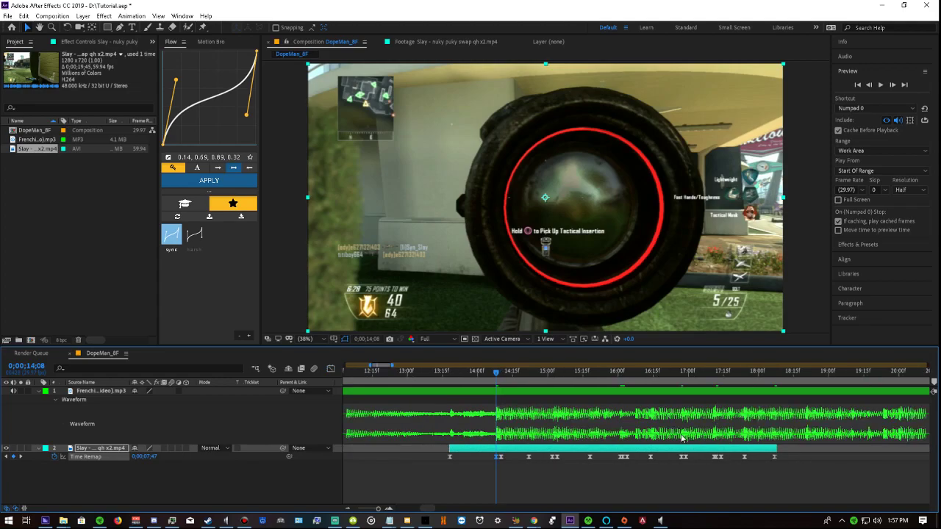
Load the harsh curve preset in Flow and apply it to the Time Remap keyframes from about 0;00;15;18 to 0;00;17;00
{"action": "left_click", "coordinate": [195, 236]}
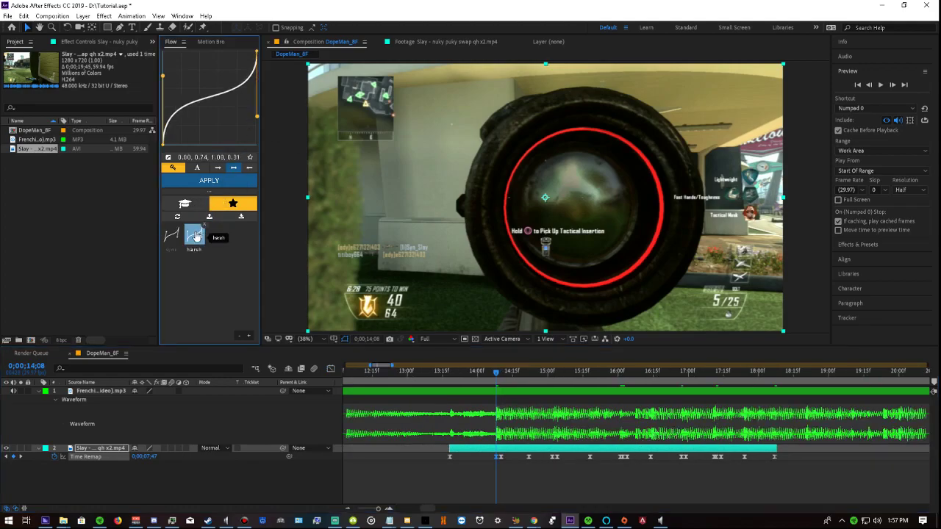
{"action": "left_click", "coordinate": [556, 457]}
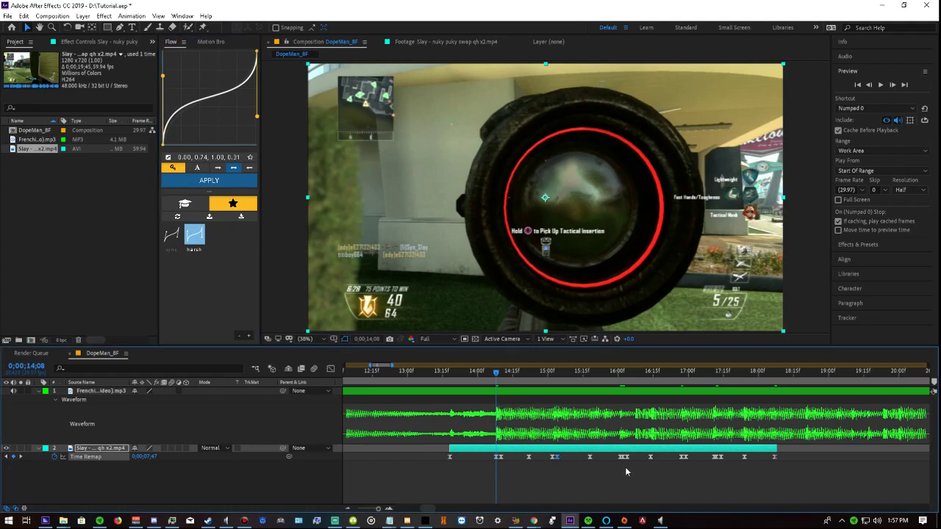
{"action": "left_click_drag", "start_coordinate": [581, 461], "coordinate": [700, 457]}
{"action": "left_click", "coordinate": [232, 185]}
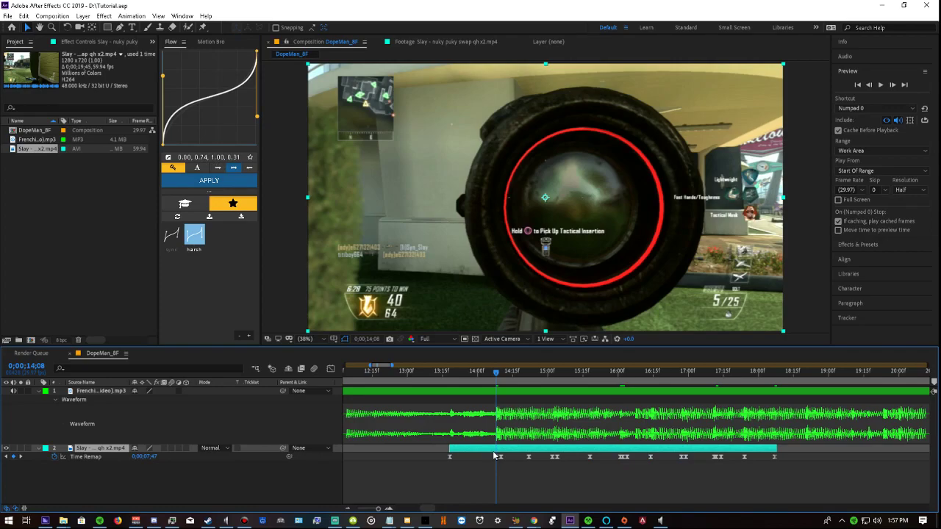
Split the gameplay clip layer at 0;00;14;08 and again at 0;00;14;11 around the first shot
{"action": "key", "text": "ctrl+shift+d"}
{"action": "key", "text": "Page_Down"}
{"action": "key", "text": "Page_Down"}
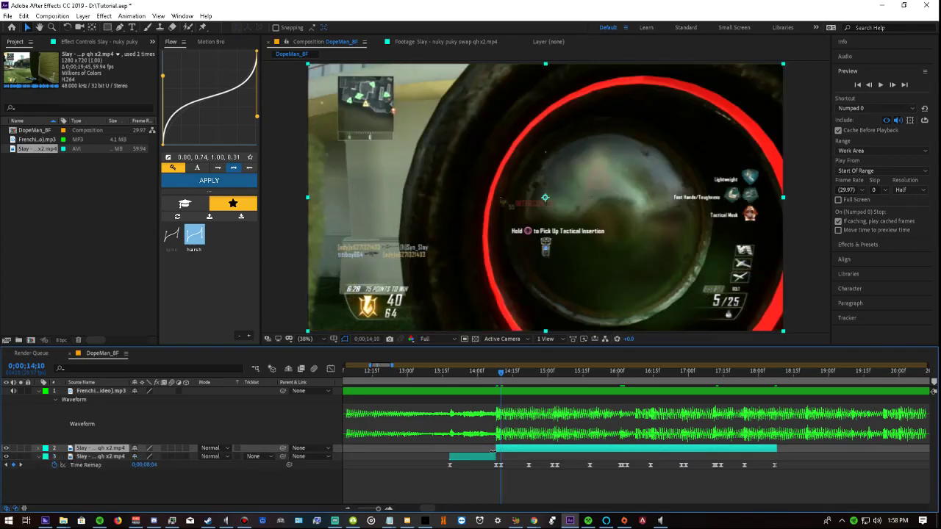
{"action": "key", "text": "Page_Down"}
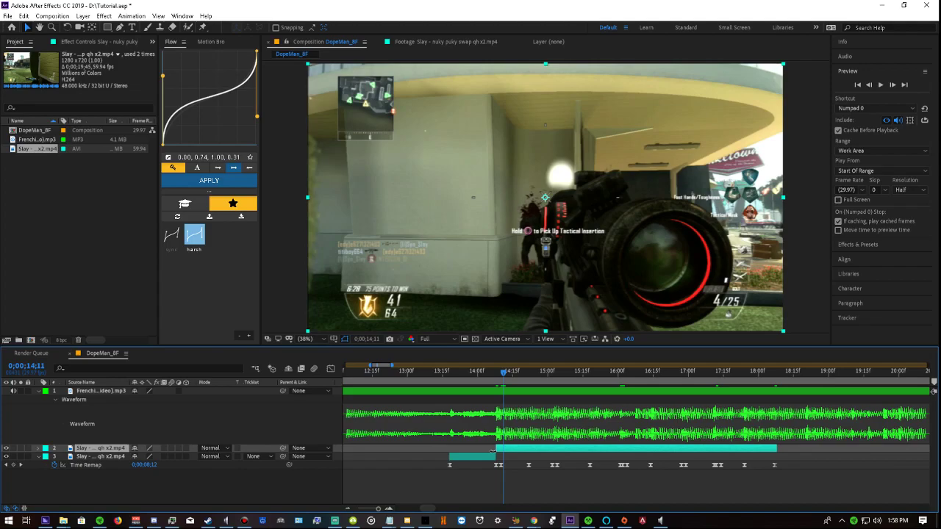
{"action": "key", "text": "ctrl+shift+d"}
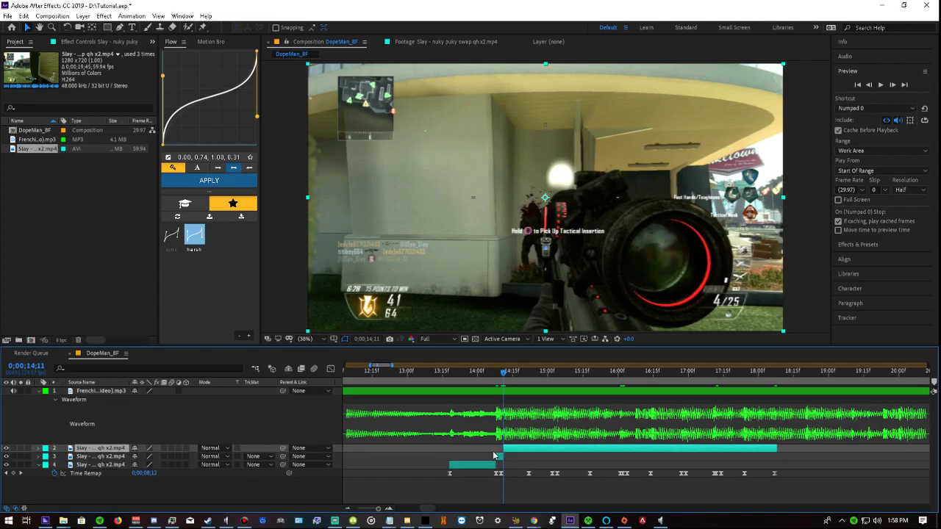
Split the remaining gameplay clip at 0;00;15;02 and at 0;00;15;05 around the second shot
{"action": "left_click", "coordinate": [547, 374]}
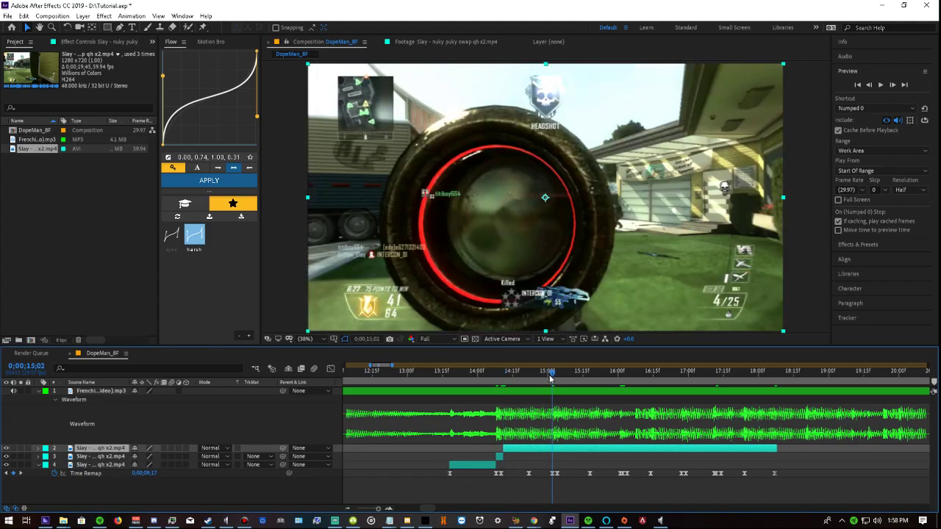
{"action": "key", "text": "ctrl+shift+d"}
{"action": "key", "text": "space"}
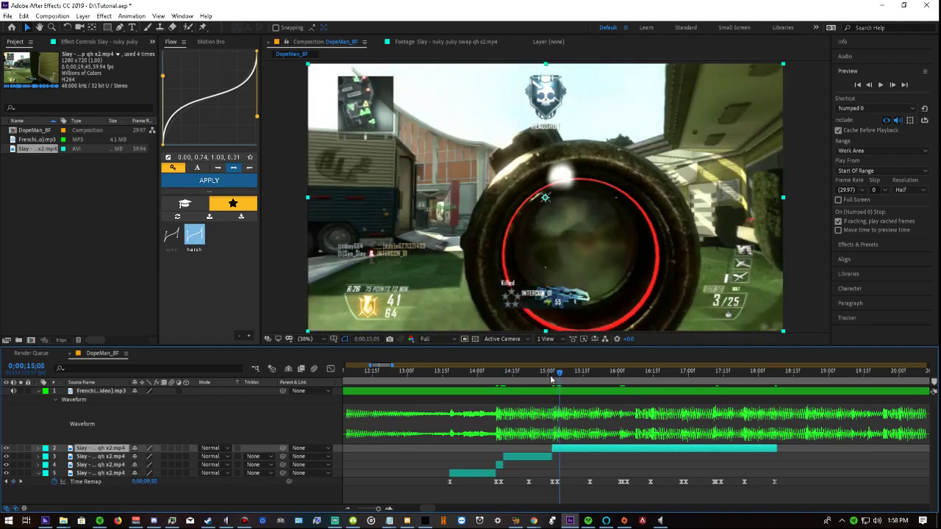
{"action": "key", "text": "ctrl+shift+d"}
Split the last part of the gameplay clip at 0;00;16;01 and at 0;00;16;05 around the third shot
{"action": "key", "text": "space"}
{"action": "key", "text": "space"}
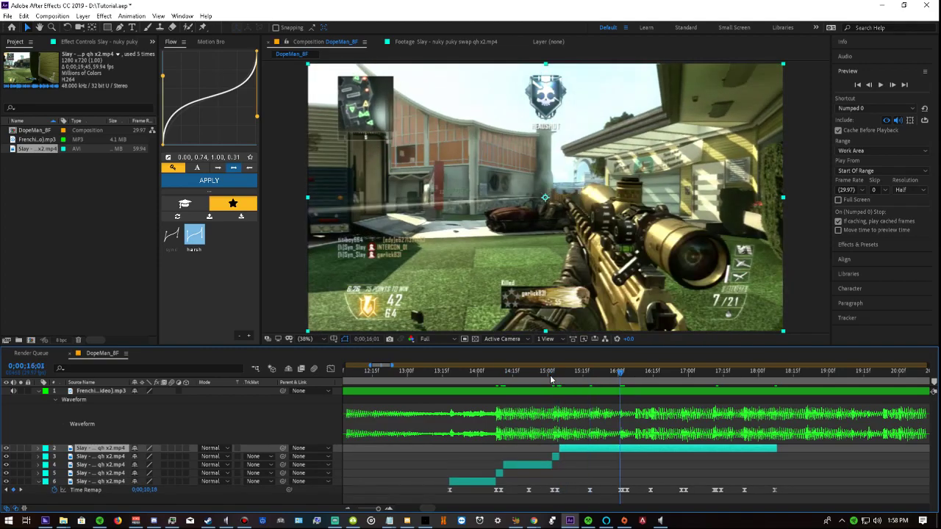
{"action": "key", "text": "ctrl+shift+d"}
{"action": "key", "text": "space"}
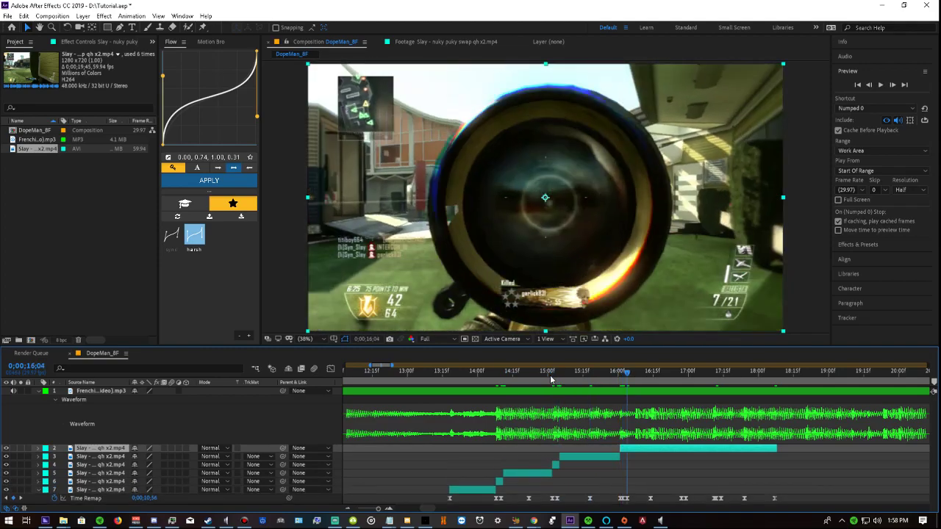
{"action": "key", "text": "space"}
{"action": "key", "text": "ctrl+shift+d"}
Split the last clip segment at 0;00;16;27 and at 0;00;17;00 around the fourth shot
{"action": "scroll", "coordinate": [703, 437], "scroll_direction": "down", "scroll_amount": 1}
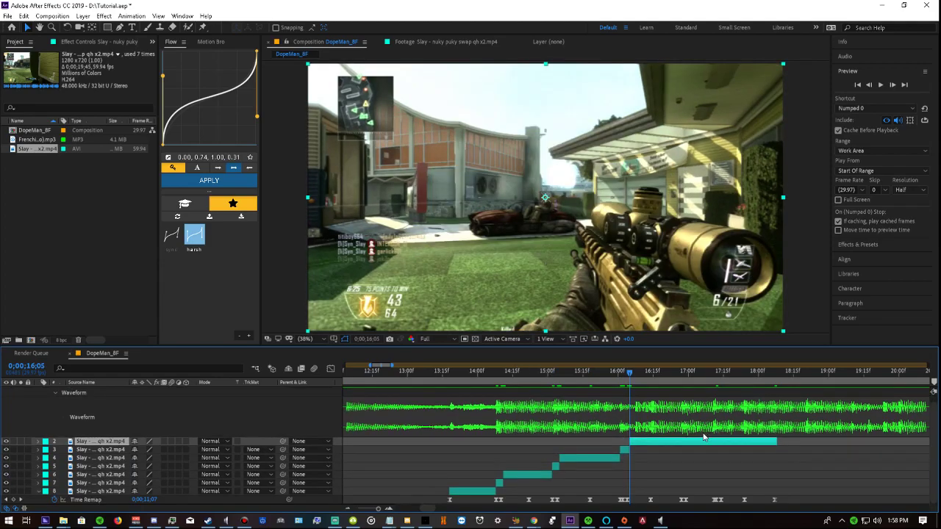
{"action": "left_click", "coordinate": [680, 372]}
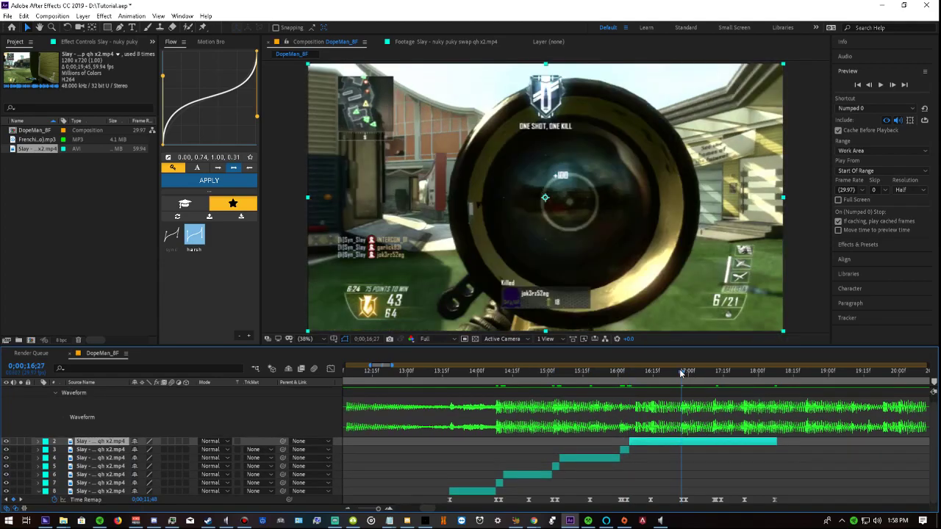
{"action": "key", "text": "ctrl+shift+d"}
{"action": "key", "text": "Page_Down"}
{"action": "key", "text": "Page_Down"}
{"action": "key", "text": "Page_Down"}
{"action": "key", "text": "ctrl+shift+d"}
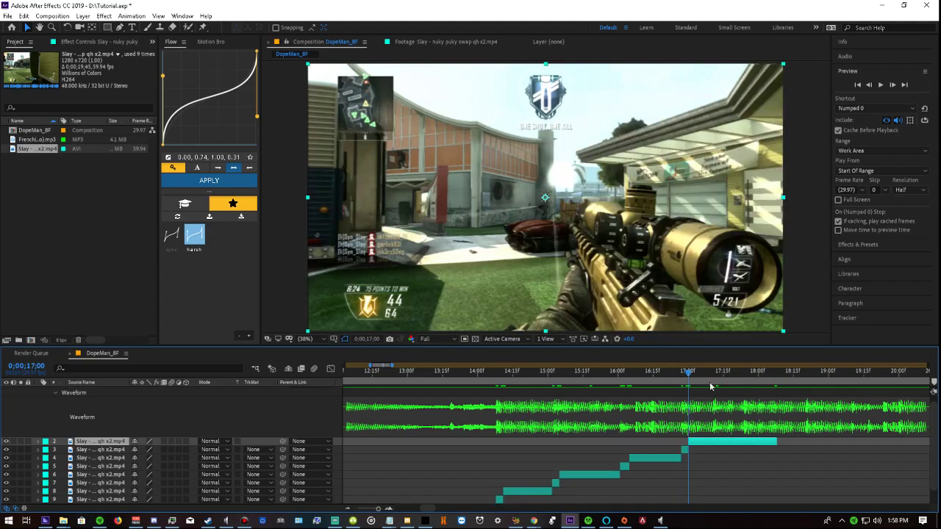
Split the last clip segment at 0;00;17;12 and at 0;00;17;15 around the fifth shot
{"action": "scroll", "coordinate": [703, 381], "scroll_direction": "down", "scroll_amount": 1}
{"action": "left_click", "coordinate": [713, 373]}
{"action": "left_click_drag", "start_coordinate": [715, 373], "coordinate": [718, 376]}
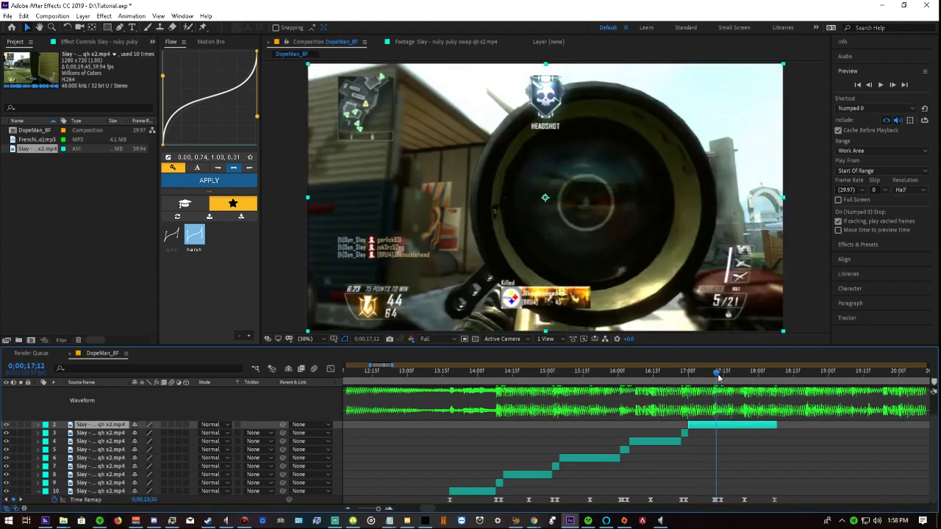
{"action": "key", "text": "ctrl+shift+d"}
{"action": "key", "text": "Page_Down"}
{"action": "key", "text": "Page_Down"}
{"action": "key", "text": "Page_Down"}
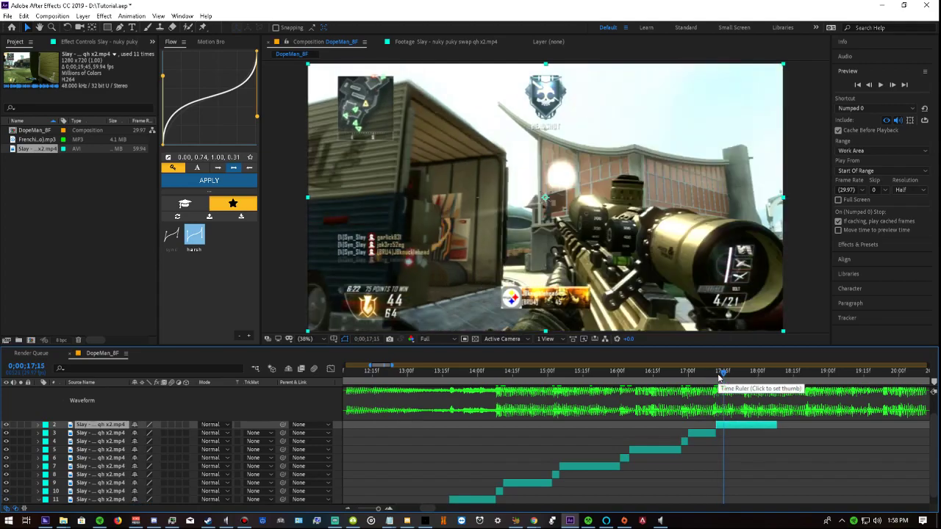
{"action": "key", "text": "ctrl+shift+d"}
Select the six longer clip segments between the shots and enable frame blending on them and for the composition
{"action": "scroll", "coordinate": [738, 437], "scroll_direction": "down", "scroll_amount": 2}
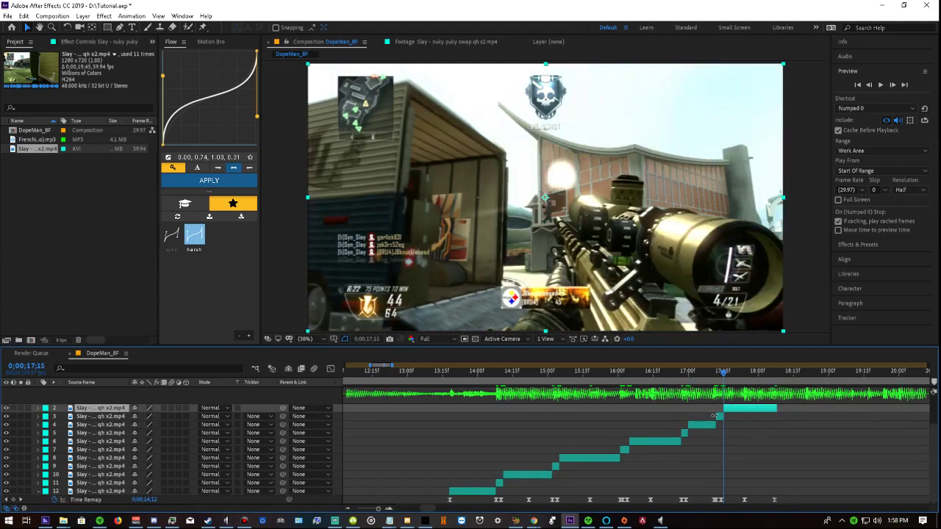
{"action": "left_click", "coordinate": [706, 427], "text": "ctrl"}
{"action": "left_click", "coordinate": [669, 442], "text": "ctrl"}
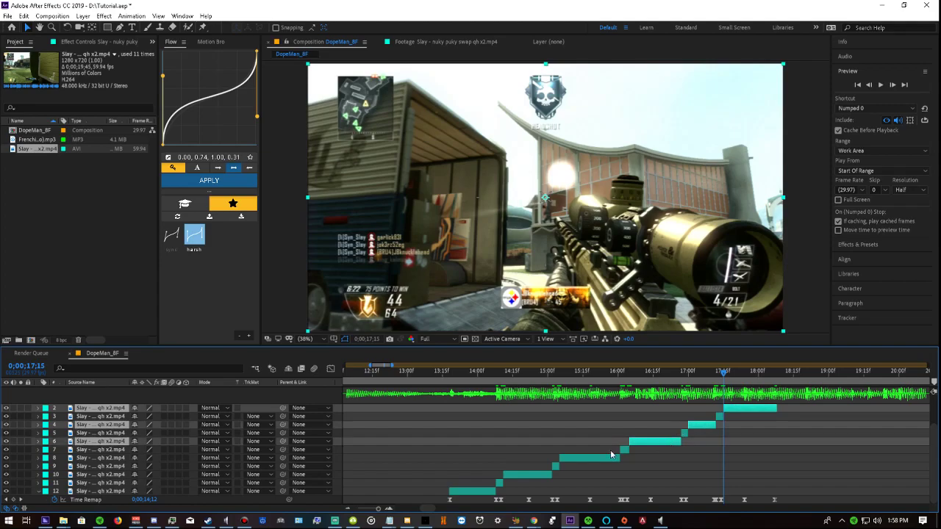
{"action": "left_click", "coordinate": [607, 459], "text": "ctrl"}
{"action": "left_click", "coordinate": [544, 475], "text": "ctrl"}
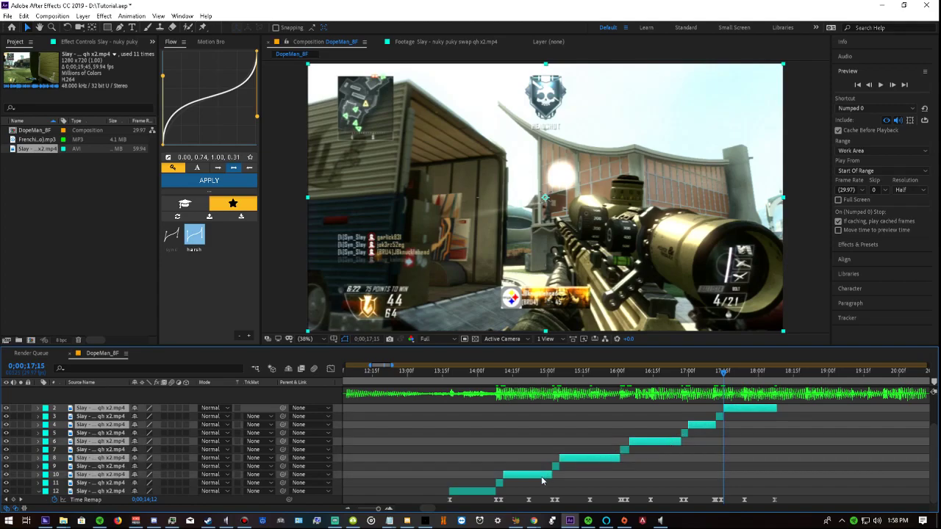
{"action": "left_click", "coordinate": [476, 491], "text": "ctrl"}
{"action": "left_click", "coordinate": [164, 490]}
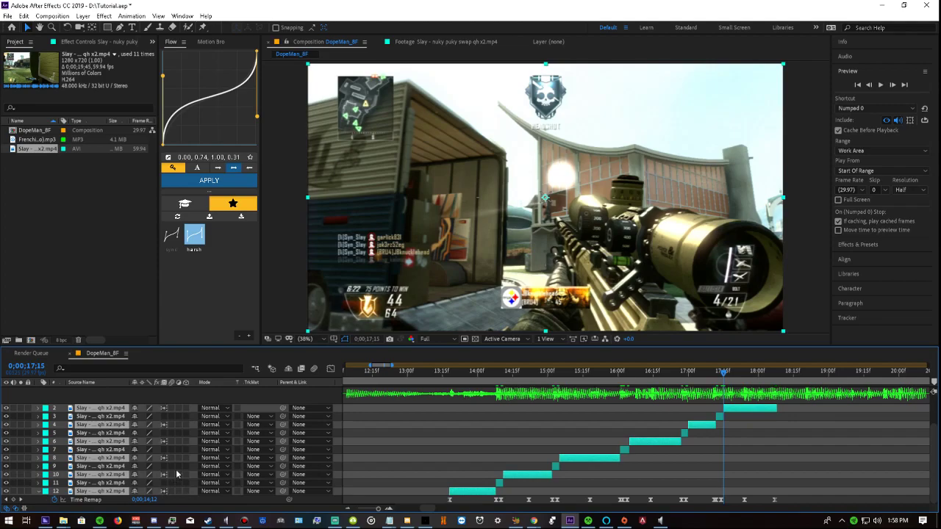
{"action": "left_click", "coordinate": [301, 370]}
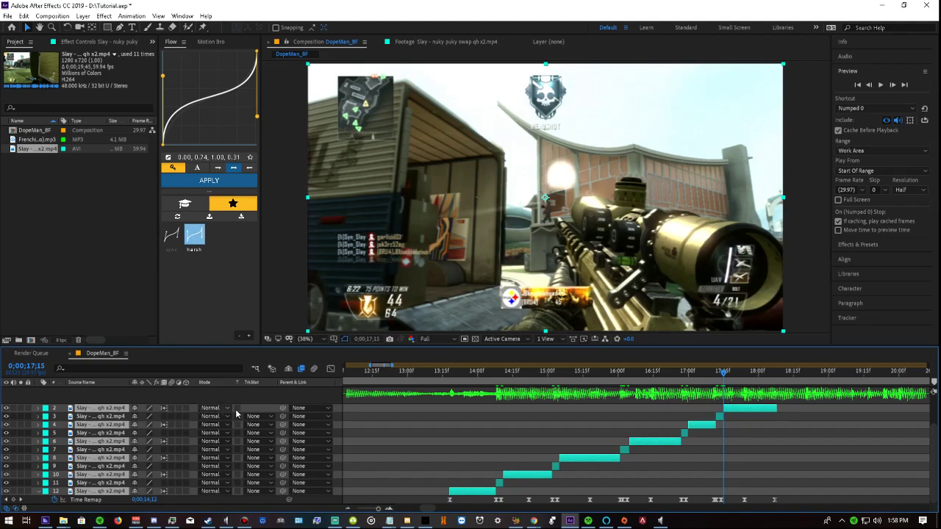
Set the work area from 0;00;13;05 to 0;00;18;22 around the clip segments and save the project
{"action": "left_click_drag", "start_coordinate": [427, 372], "coordinate": [419, 372]}
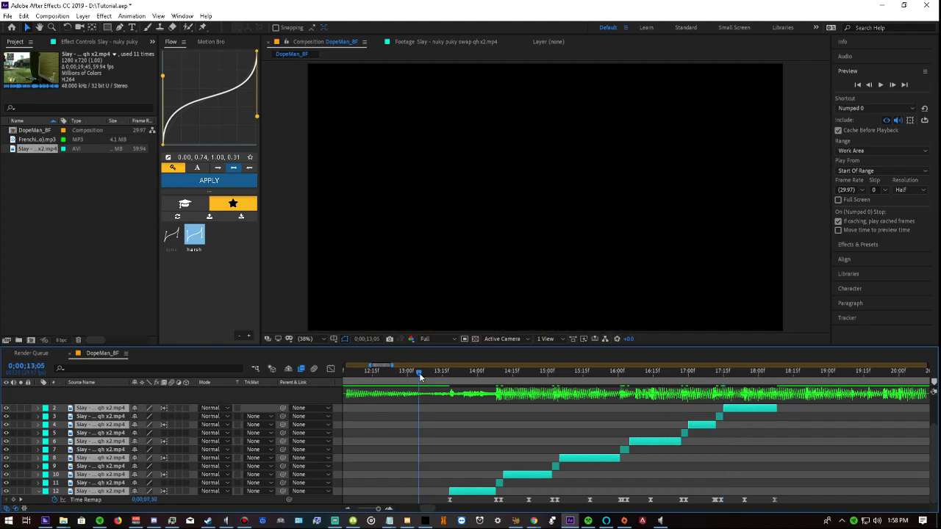
{"action": "left_click", "coordinate": [809, 375]}
{"action": "key", "text": "ctrl+s"}
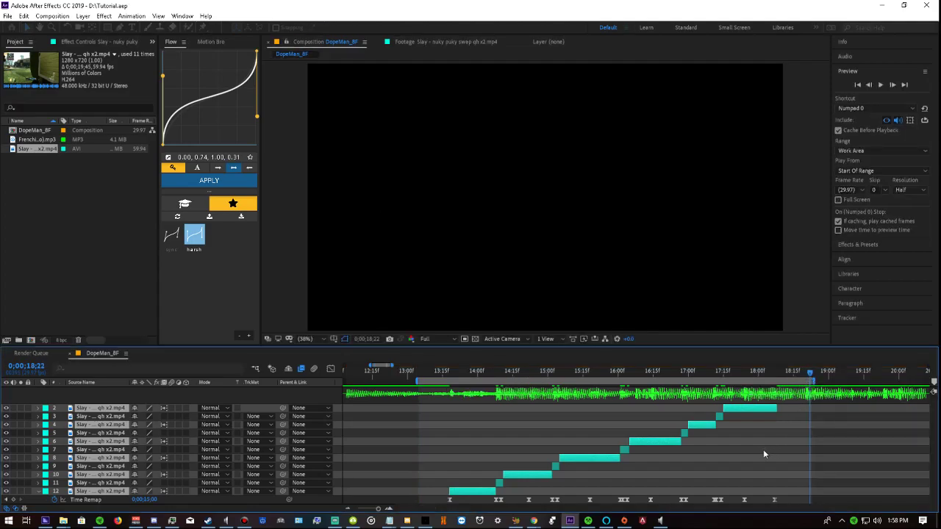
Deselect all clip segments and play back the edit in the composition
{"action": "left_click", "coordinate": [763, 454]}
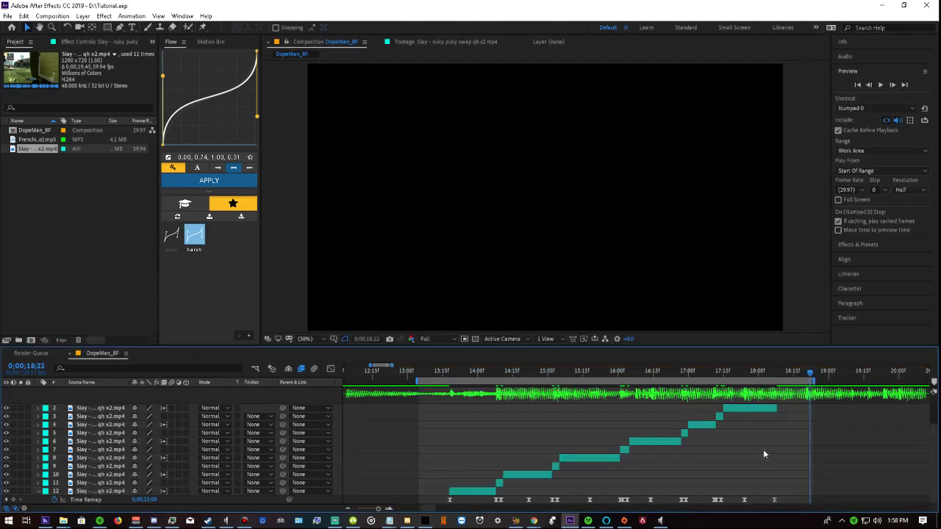
{"action": "key", "text": "space"}
{"action": "scroll", "coordinate": [622, 454], "scroll_direction": "up", "scroll_amount": 1}
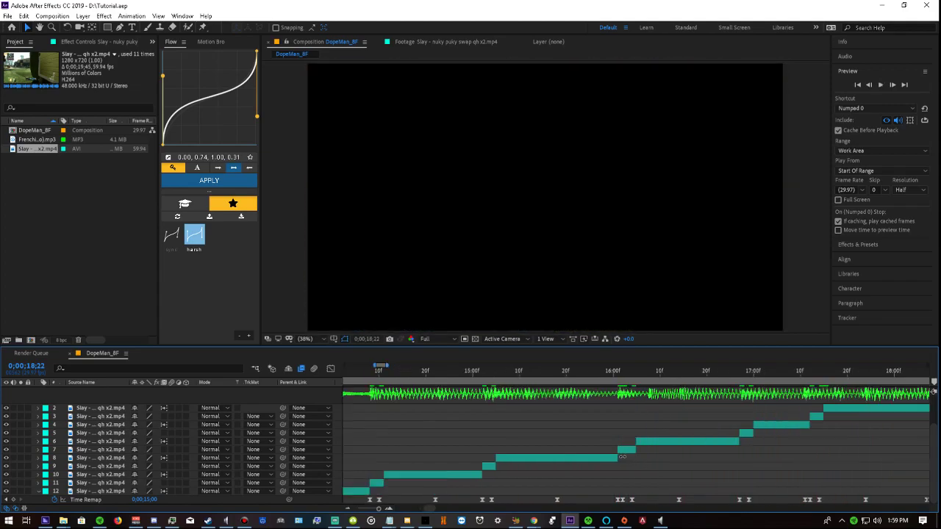
Check the longer segment after the second shot against the song's beat, playing from 0;00;15;18 and 0;00;15;23
{"action": "left_click", "coordinate": [554, 374]}
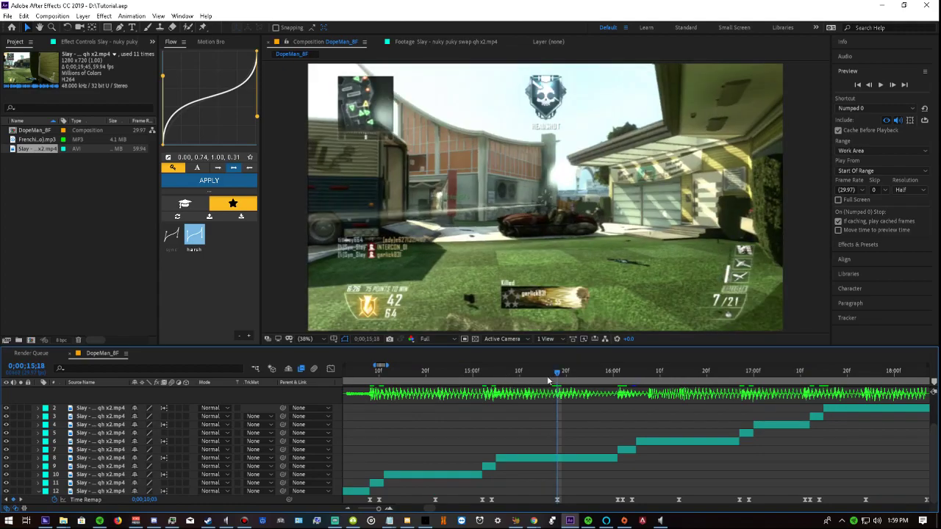
{"action": "key", "text": "space"}
{"action": "key", "text": "space"}
{"action": "left_click", "coordinate": [581, 373]}
{"action": "key", "text": "space"}
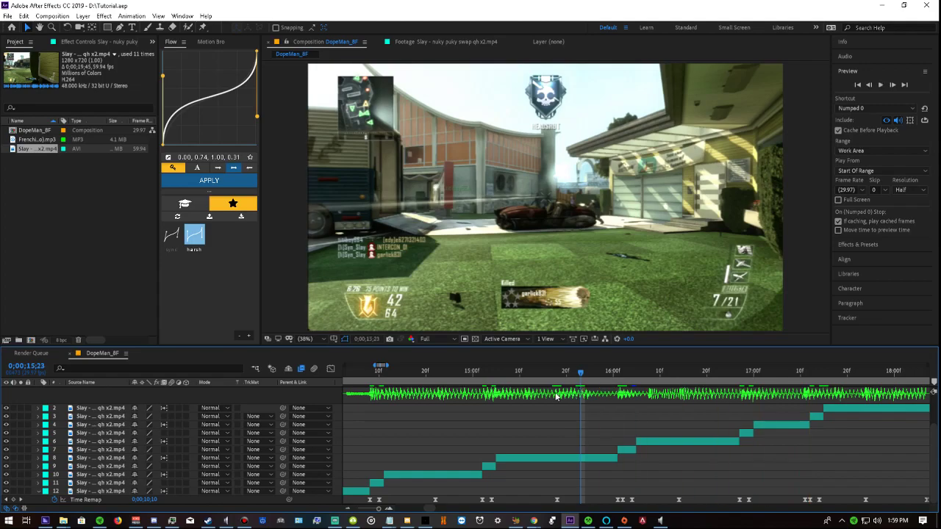
Switch to the browser to play the "justa" video on Streamable, and return to After Effects
{"action": "key", "text": "alt+Tab"}
{"action": "key", "text": "alt+Tab"}
{"action": "key", "text": "alt+Tab"}
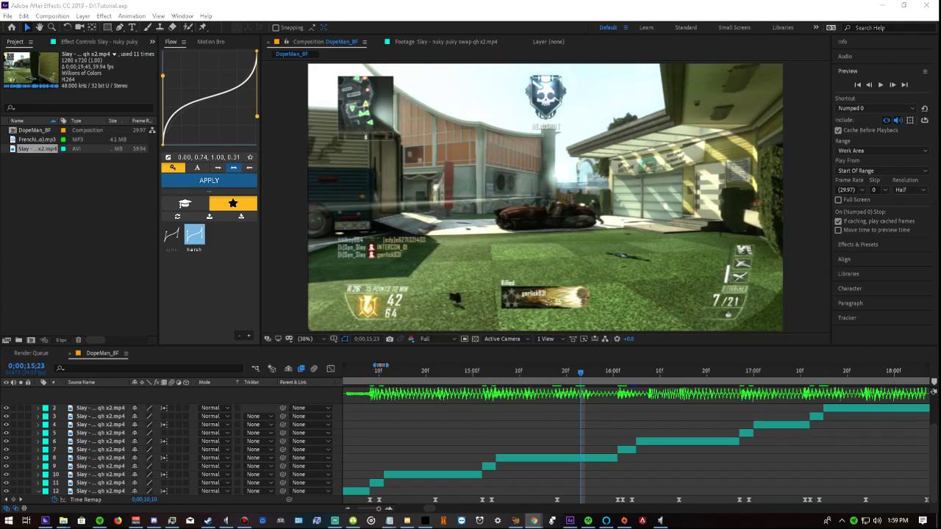
{"action": "key", "text": "alt+Tab"}
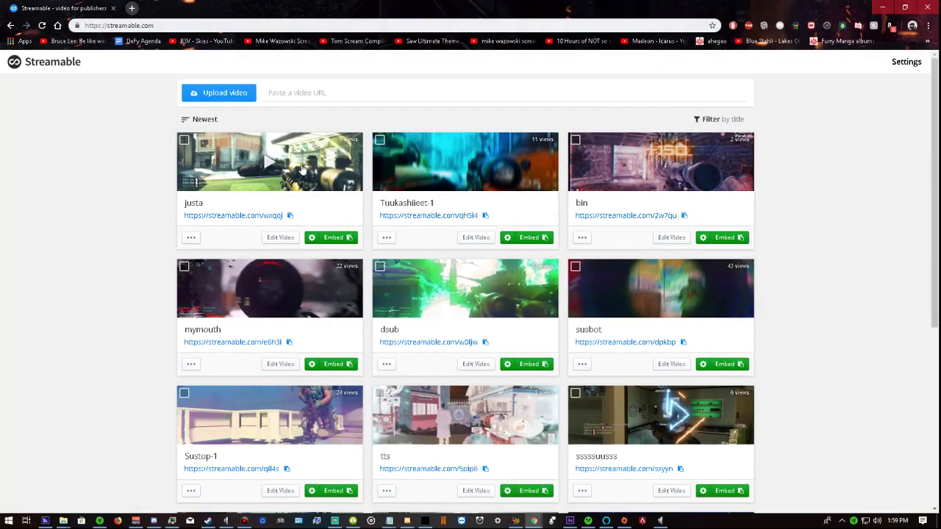
{"action": "left_click", "coordinate": [301, 169]}
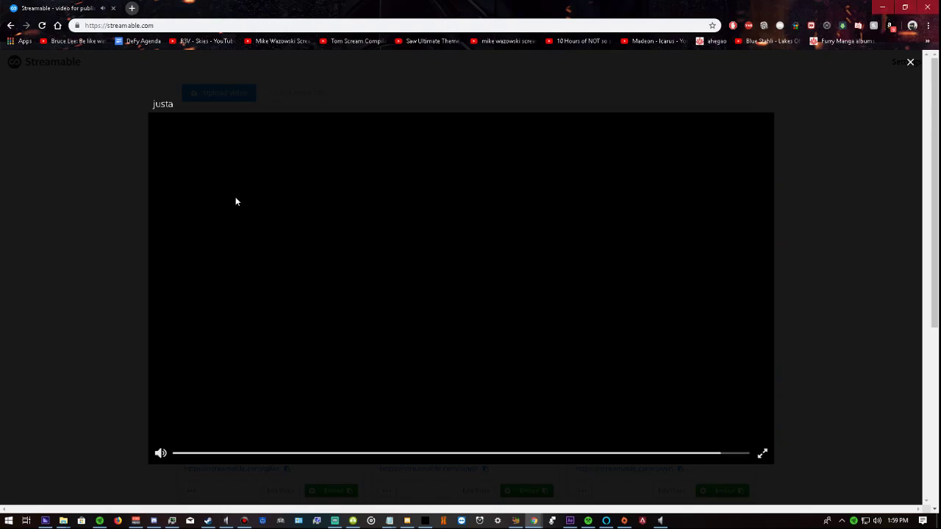
{"action": "left_click", "coordinate": [51, 223]}
{"action": "key", "text": "alt+Tab"}
{"action": "key", "text": "alt+Tab"}
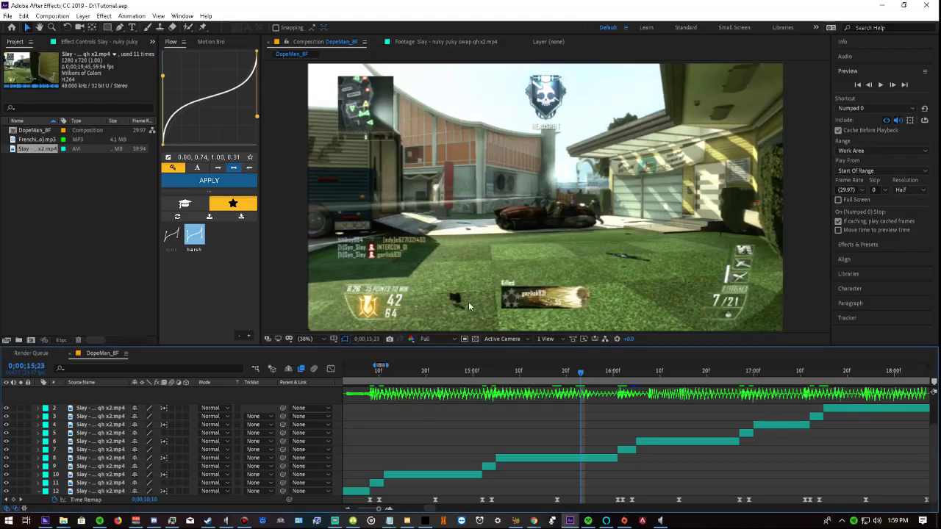
Preview the whole work area from its start to review the synced clip segments
{"action": "key", "text": "minus"}
{"action": "key", "text": "minus"}
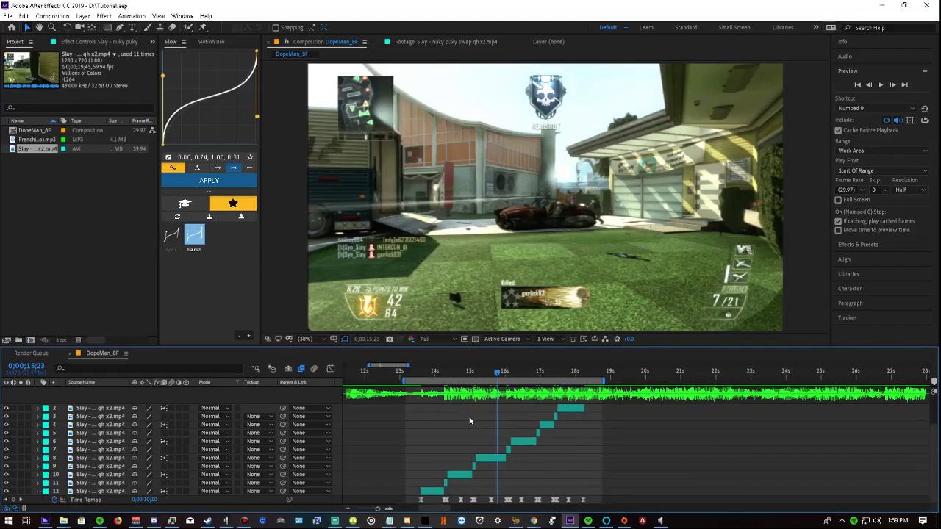
{"action": "key", "text": "alt+Tab"}
{"action": "key", "text": "alt+Tab"}
{"action": "key", "text": "alt+Tab"}
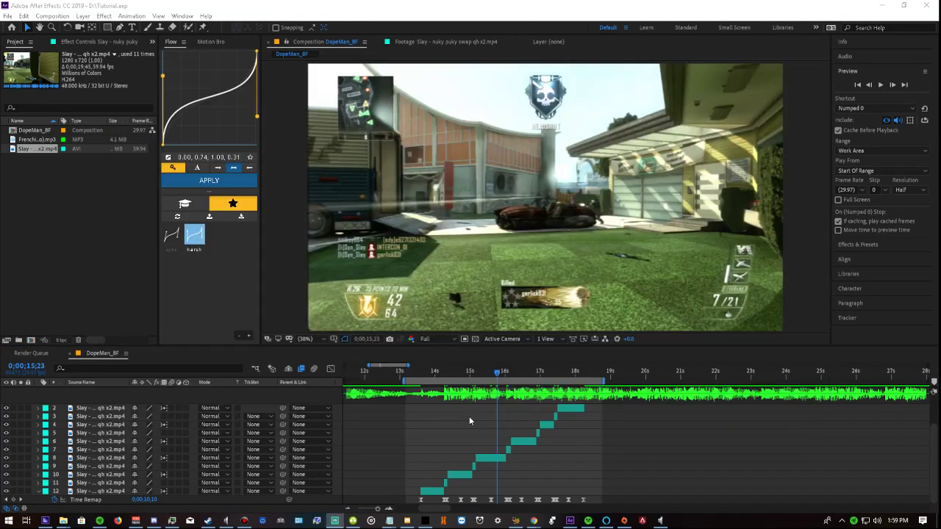
{"action": "key", "text": "alt+Tab"}
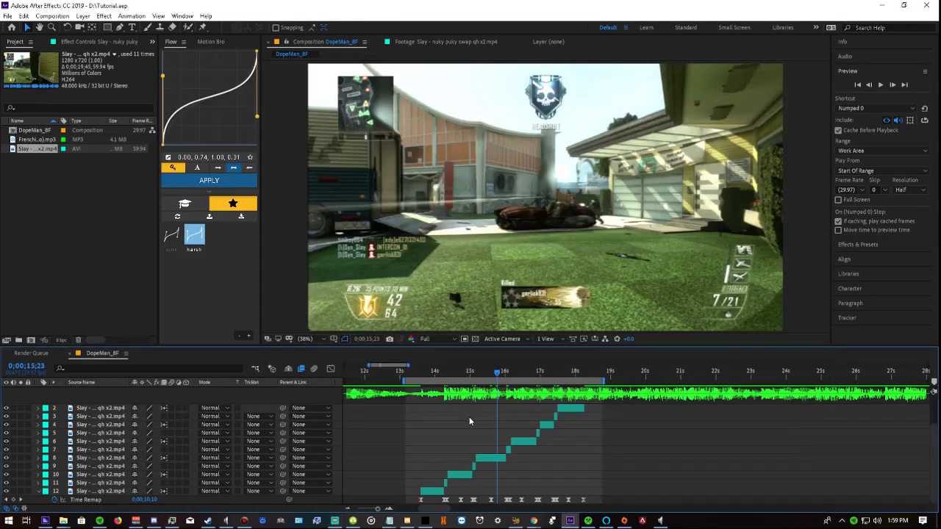
{"action": "key", "text": "KP_0"}
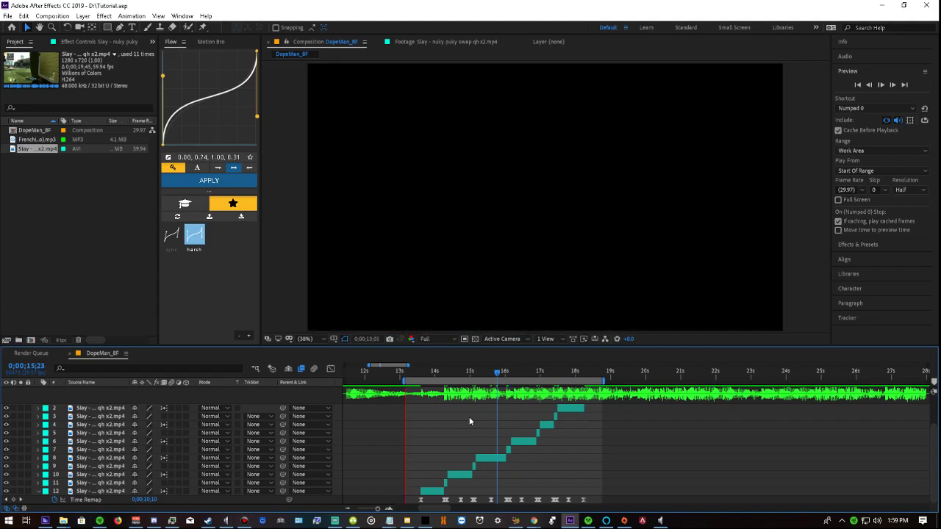